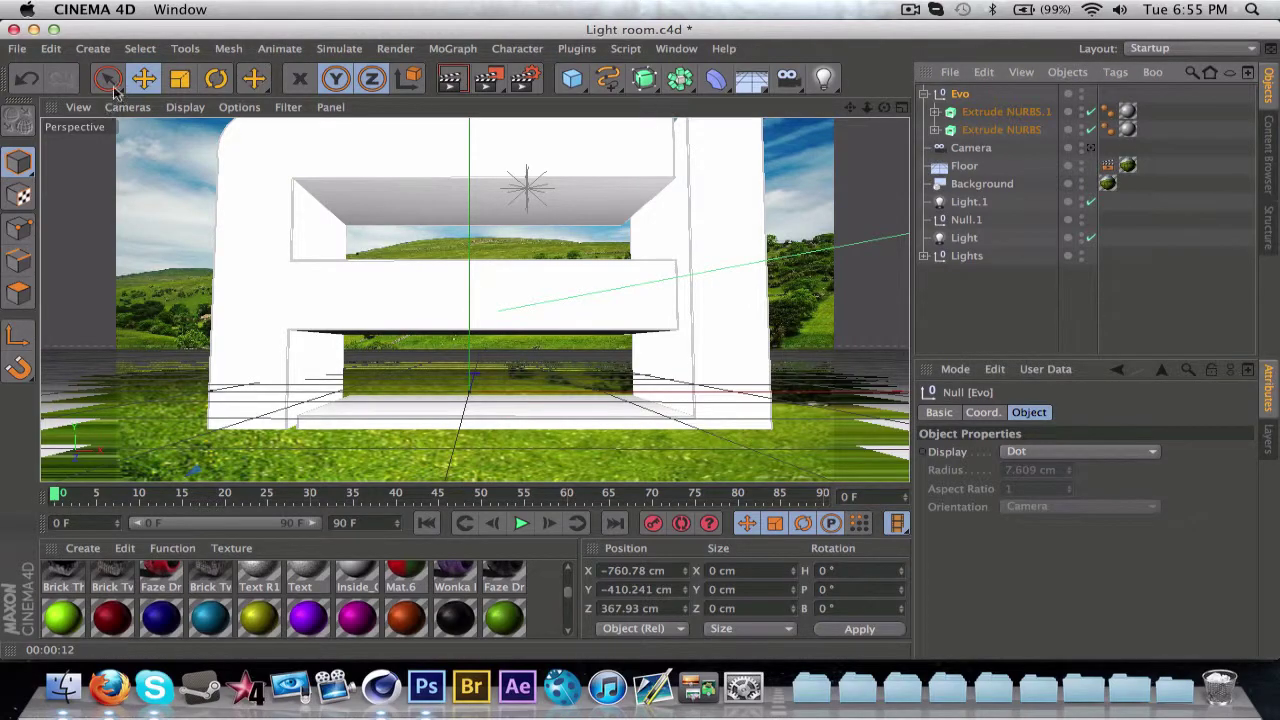
- Look through the scene camera and move the Evo logo to about X 73 cm, Y 50 cm
scroll(512, 310, "down", 10)
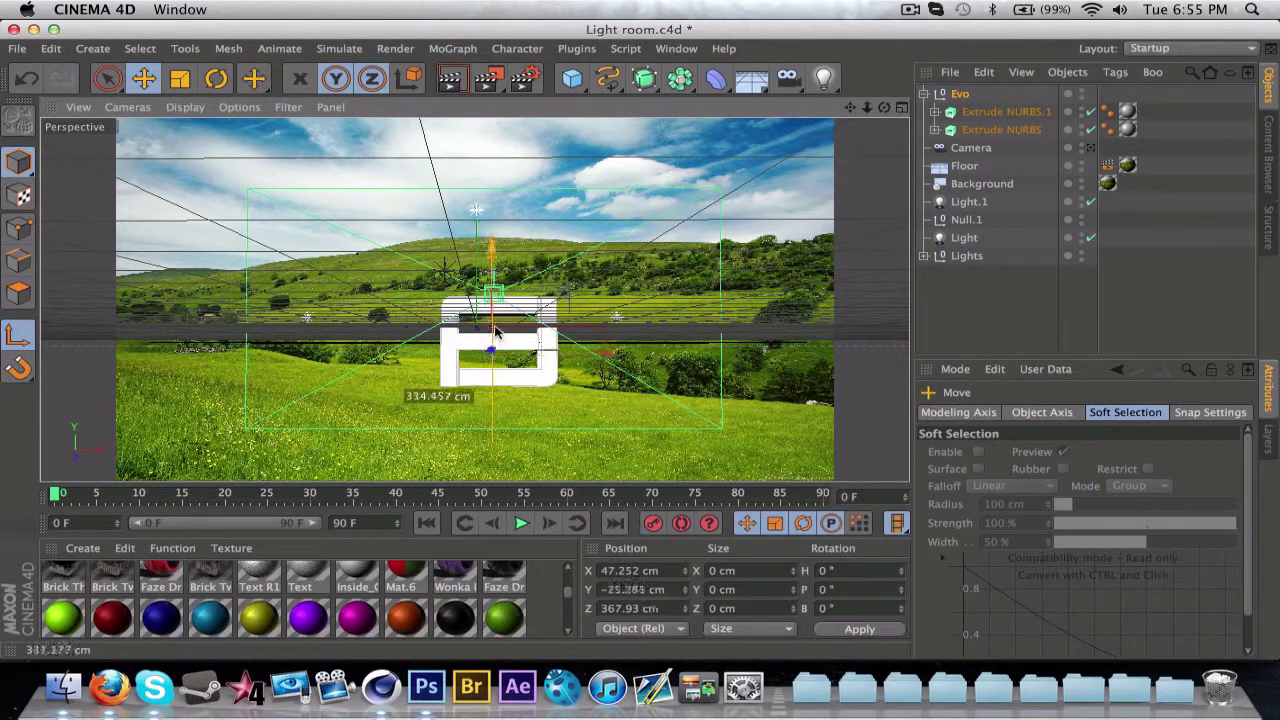
left_click(1091, 148)
left_click_drag(499, 326, 499, 273)
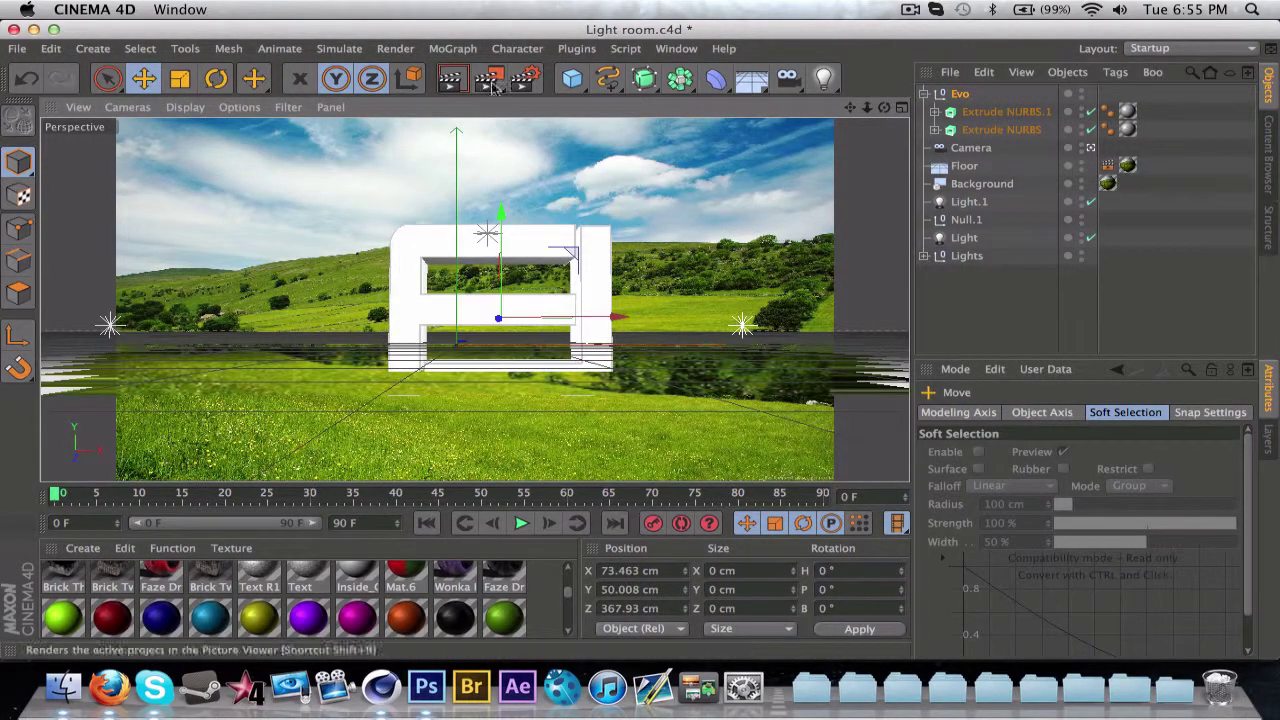
left_click(910, 11)
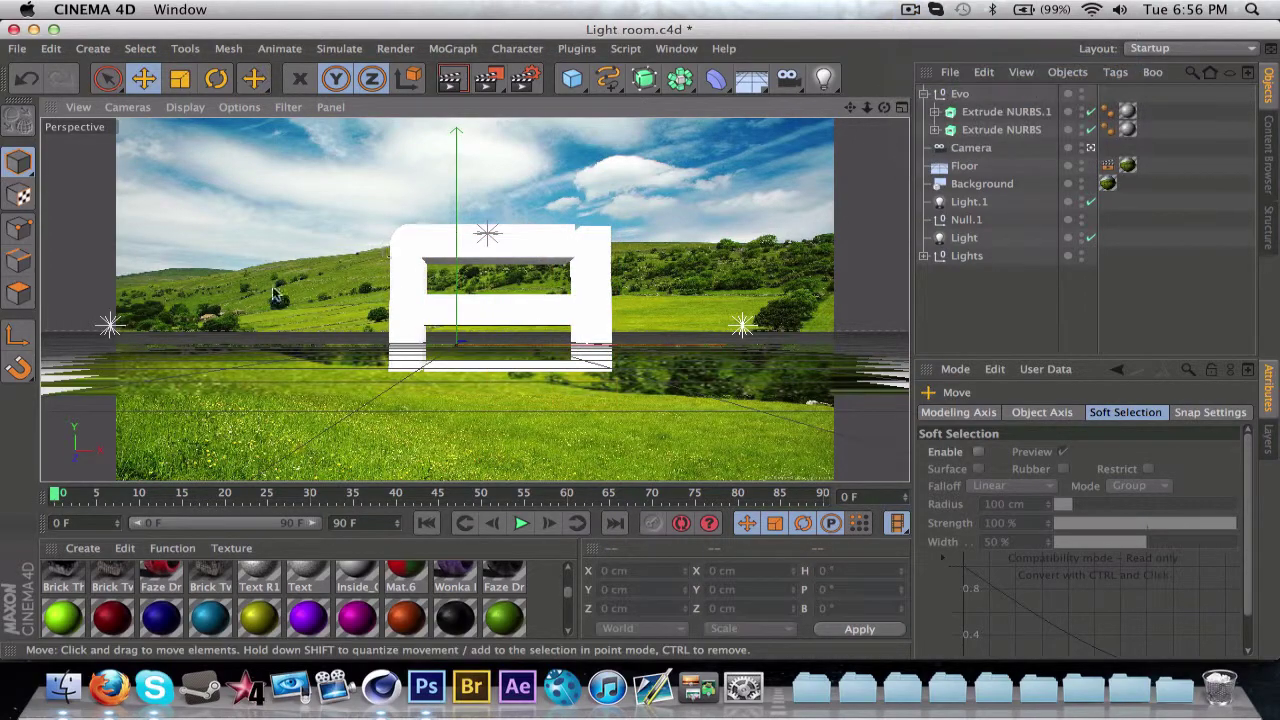
- Move the whole Evo group closer to the camera, to about Z 131 cm
left_click(972, 111)
left_click(963, 96)
left_click(924, 94)
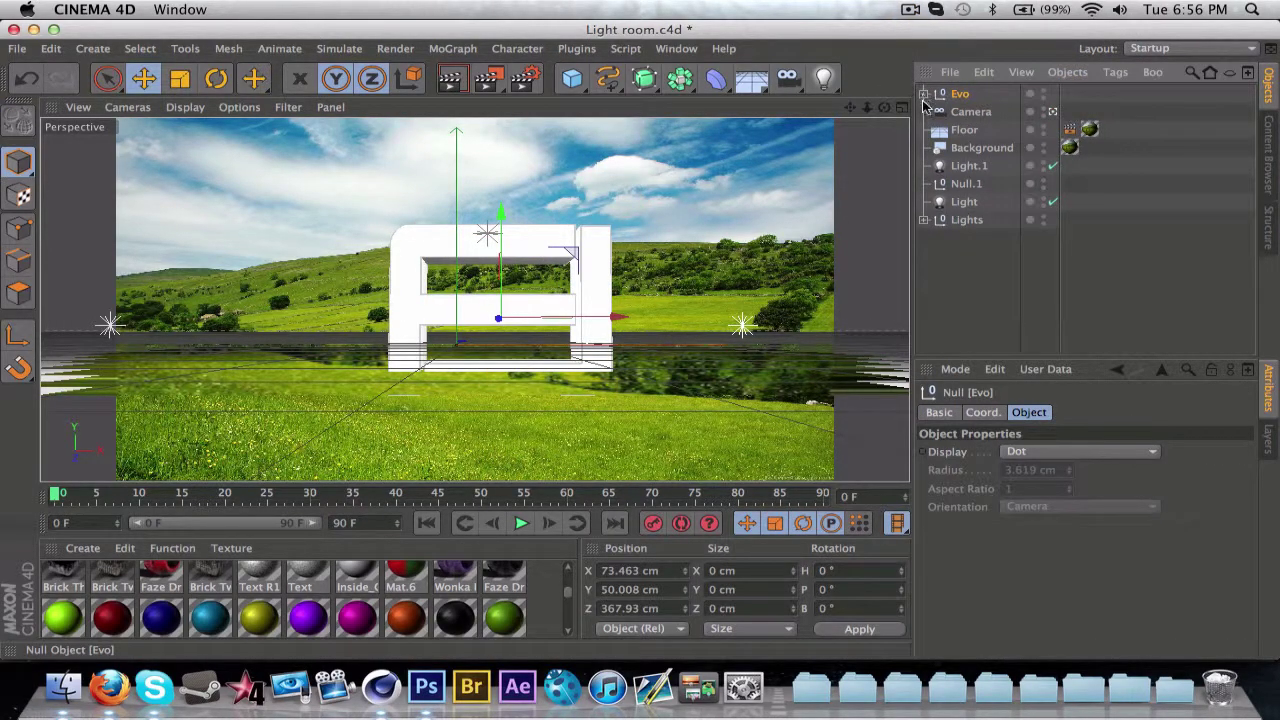
left_click_drag(496, 328, 540, 348)
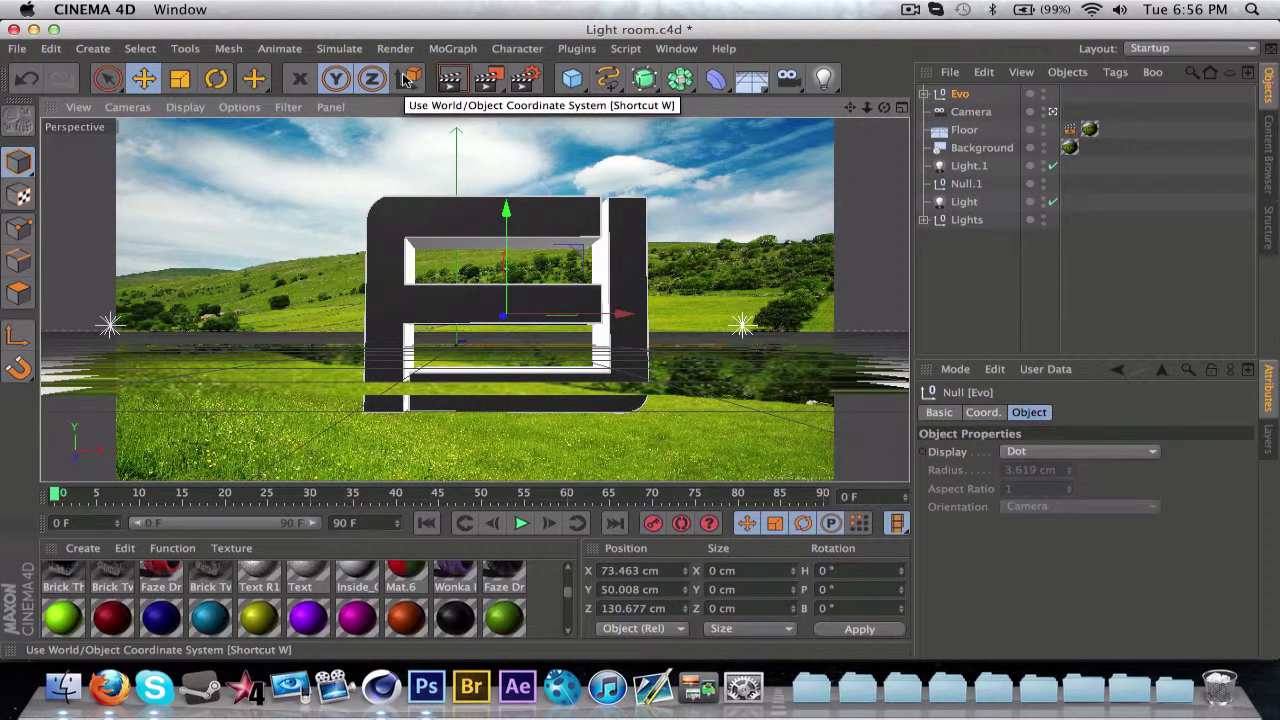
- Lower the floor to about Y −140 cm, and shift and tilt the Evo logo so its base sinks into the ground
left_click(968, 131)
left_click_drag(457, 287, 453, 334)
left_click(960, 94)
left_click_drag(540, 314, 496, 316)
left_click_drag(467, 279, 550, 372)
key("r")
left_click_drag(477, 276, 480, 284)
- Add a Landscape object and give it the White material with Frontal projection
left_click(967, 130)
left_click(751, 84)
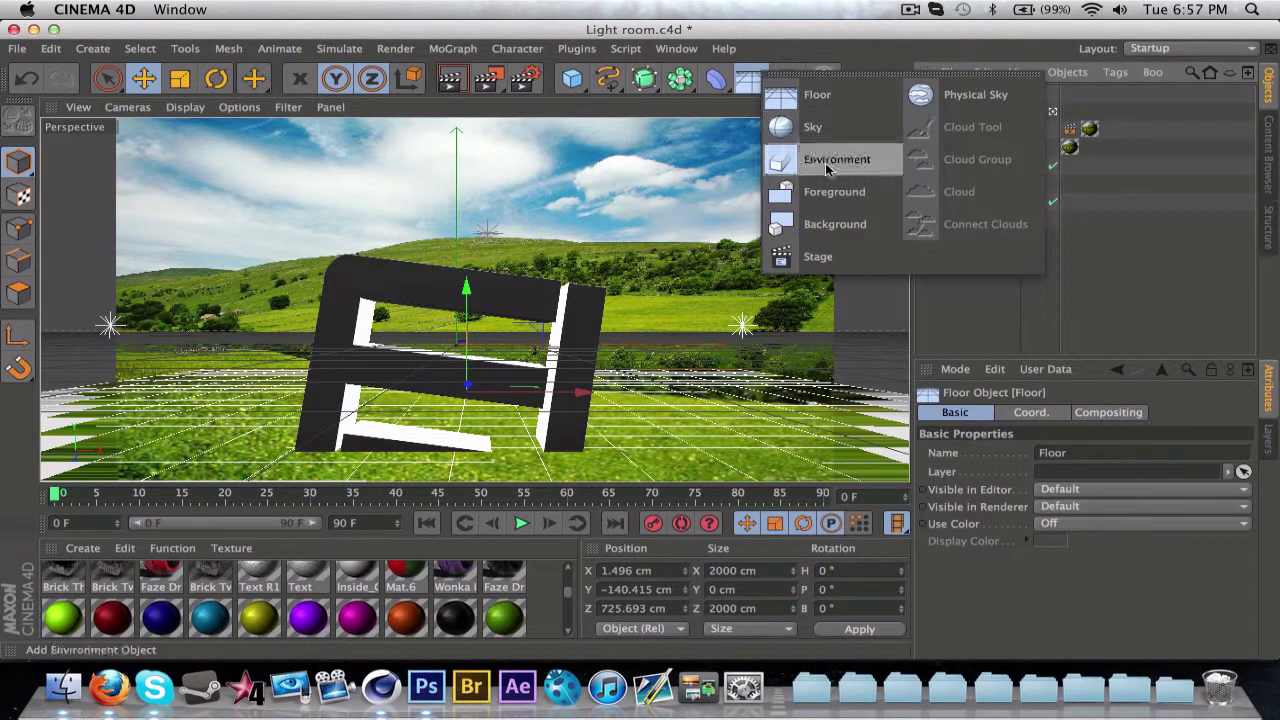
left_click(718, 84)
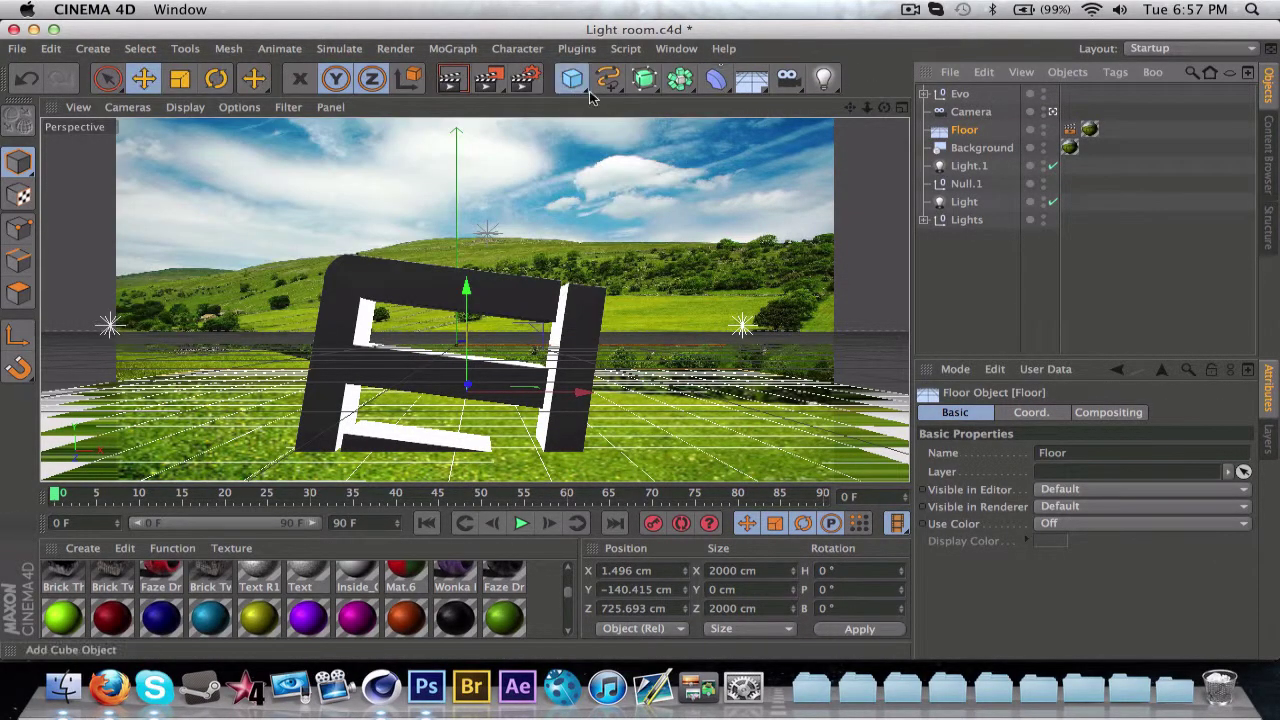
left_click(571, 78)
left_click(800, 243)
left_click_drag(1012, 97, 1010, 96)
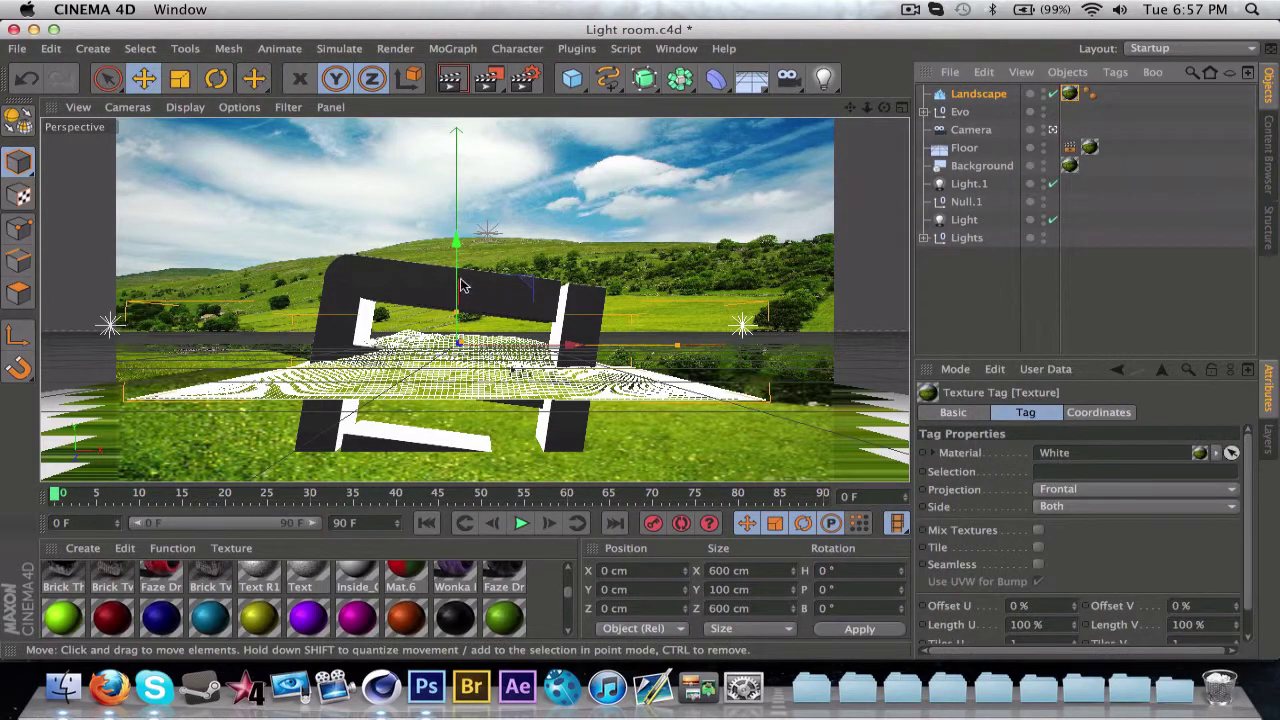
- Lower the landscape and arrange it with a duplicate around the buried base of the Evo logo
left_click_drag(462, 286, 464, 374)
left_click(966, 148)
left_click(980, 95)
left_click_drag(490, 430, 341, 375)
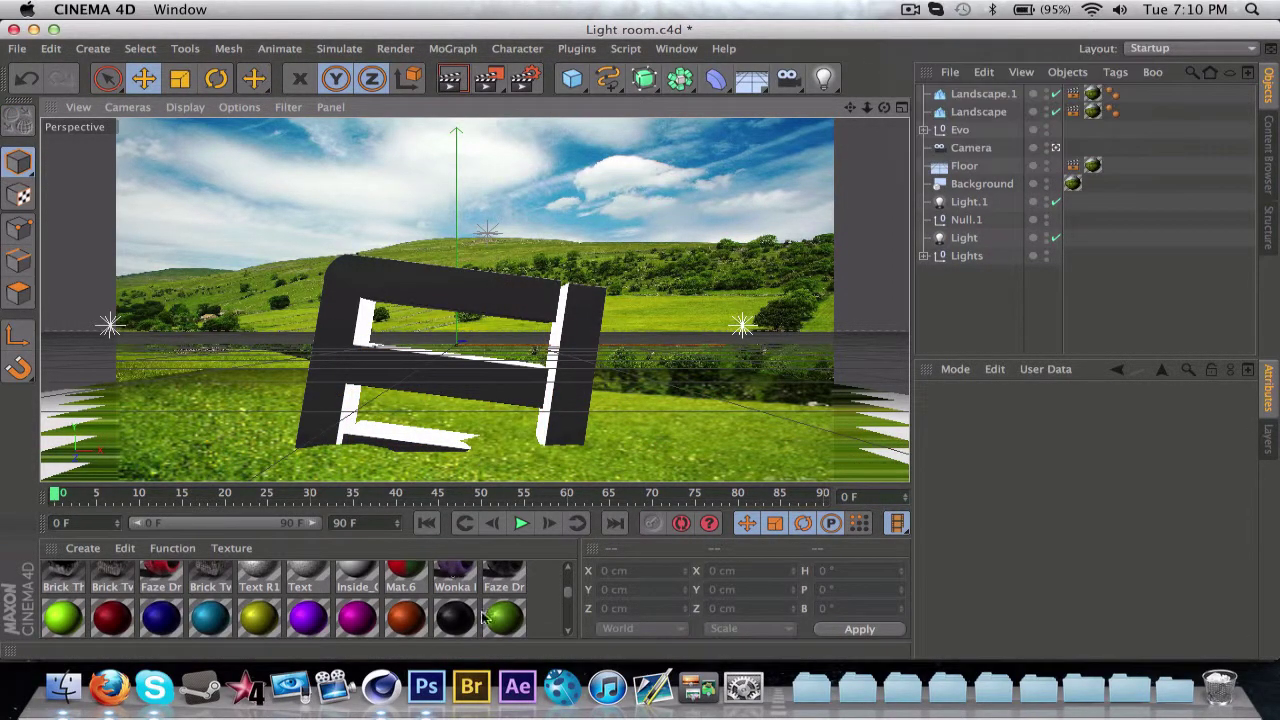
- Move the loose Light.1, Null.1 and Light objects into the Lights group
left_click(968, 202)
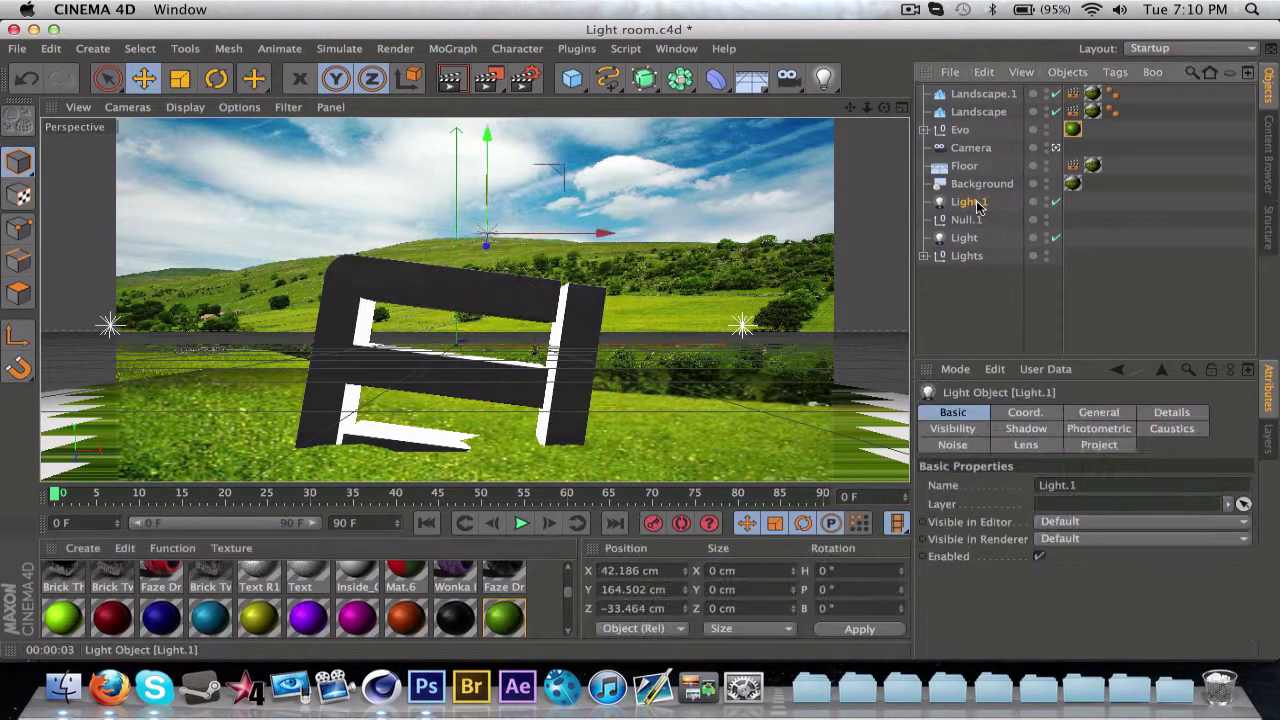
left_click(969, 255)
left_click(966, 238, "shift")
left_click(965, 238)
left_click(967, 203, "shift")
left_click_drag(967, 203, 972, 255)
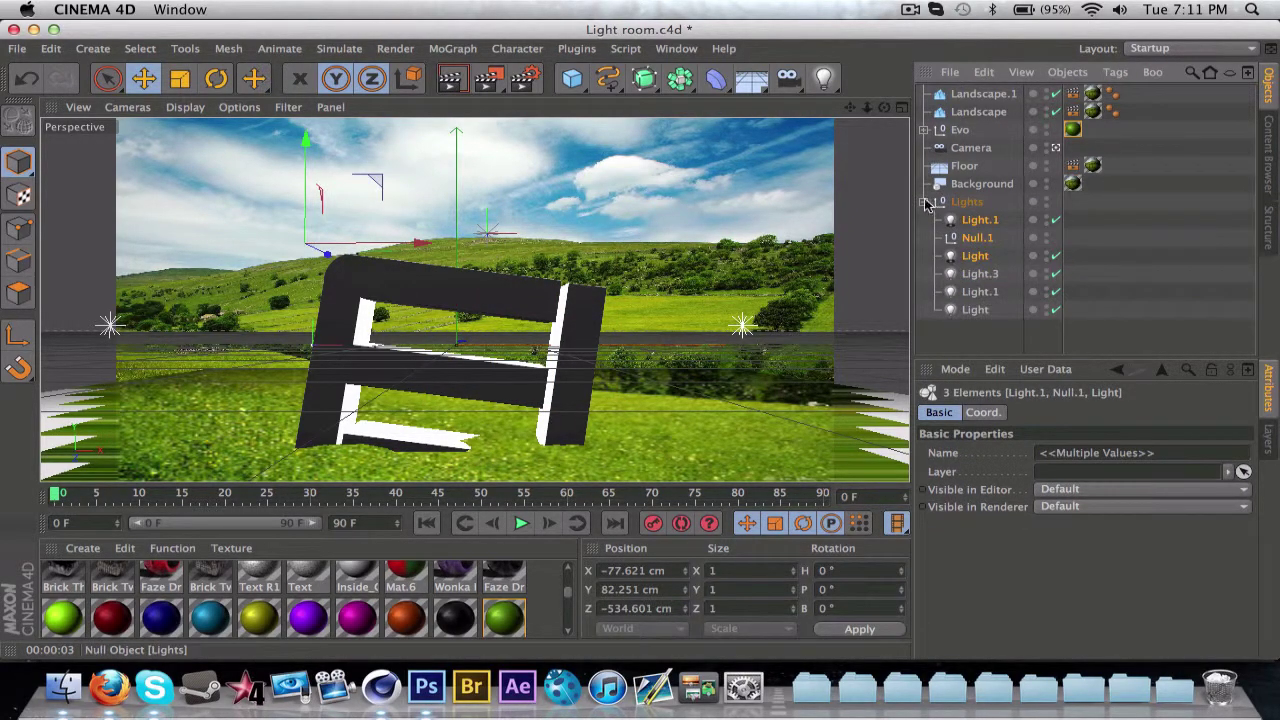
- Collapse the Lights group and move it toward the camera, to about Z −86 cm
left_click(924, 202)
left_click(966, 202)
left_click_drag(462, 342, 379, 442)
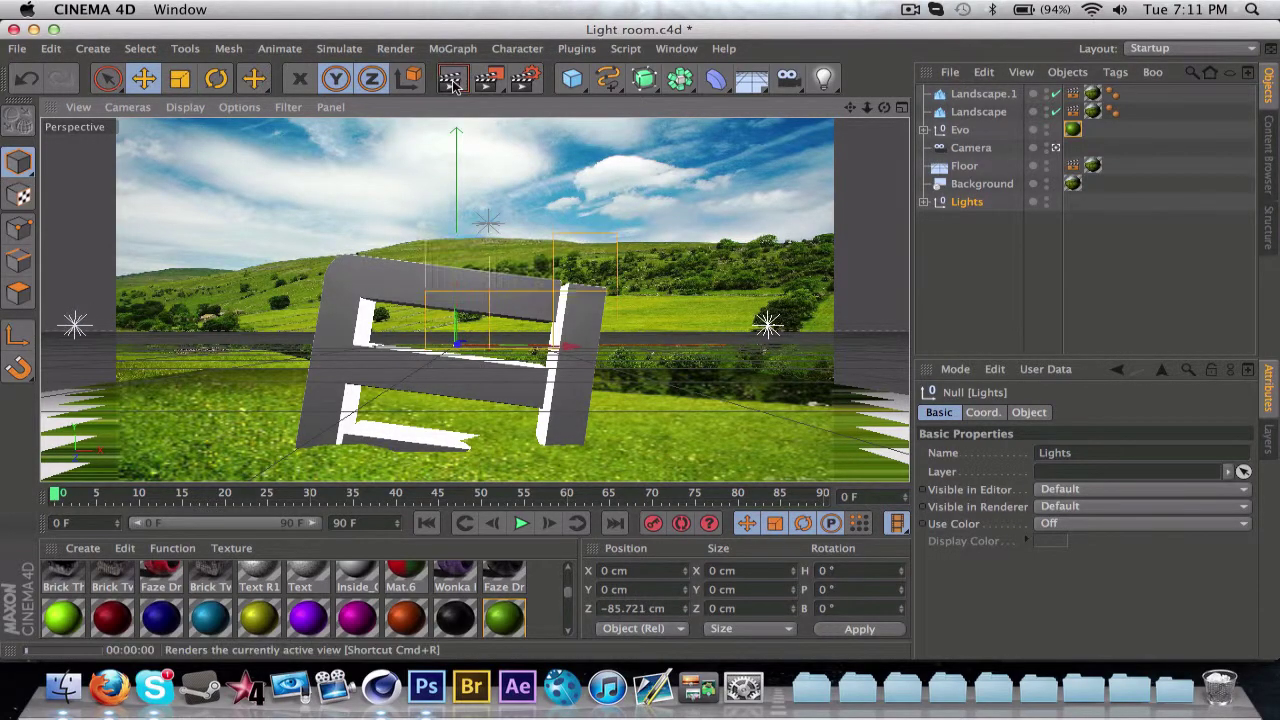
- Apply the green Mat.11 material to both Extrude NURBS objects in the Evo group, over their existing material
left_click(925, 130)
left_click(1127, 147)
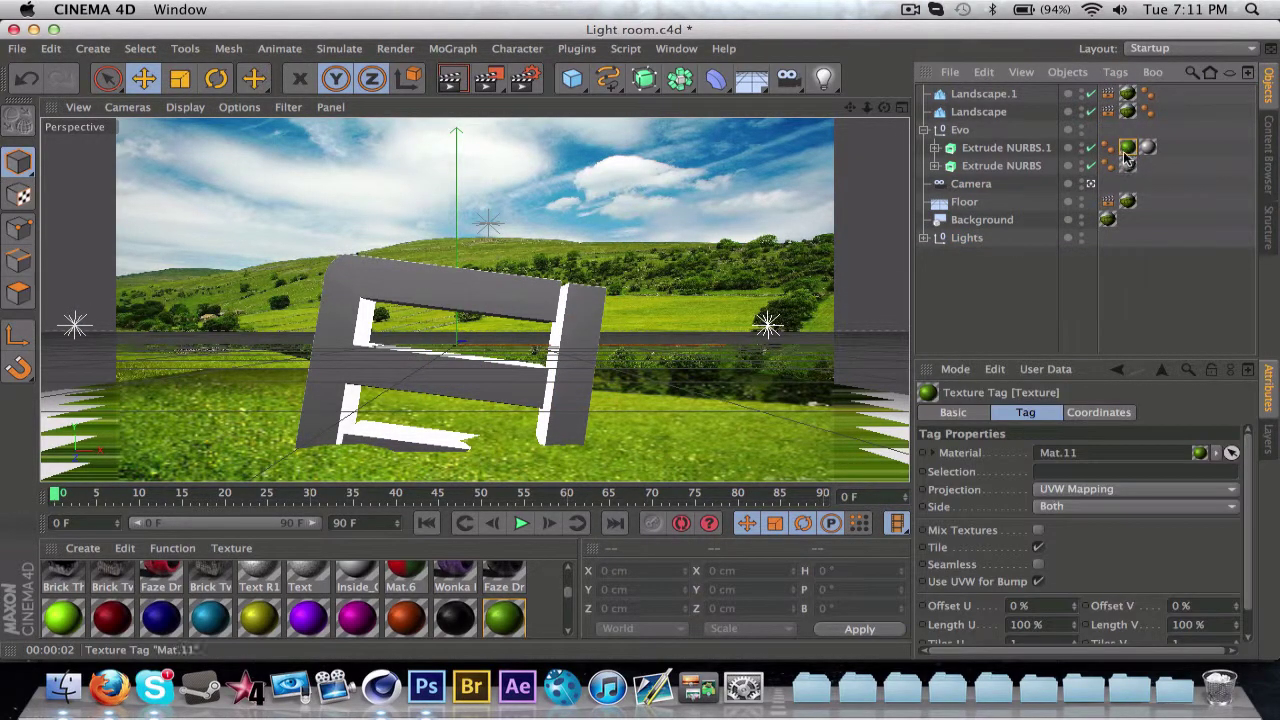
left_click_drag(1158, 172, 1150, 166)
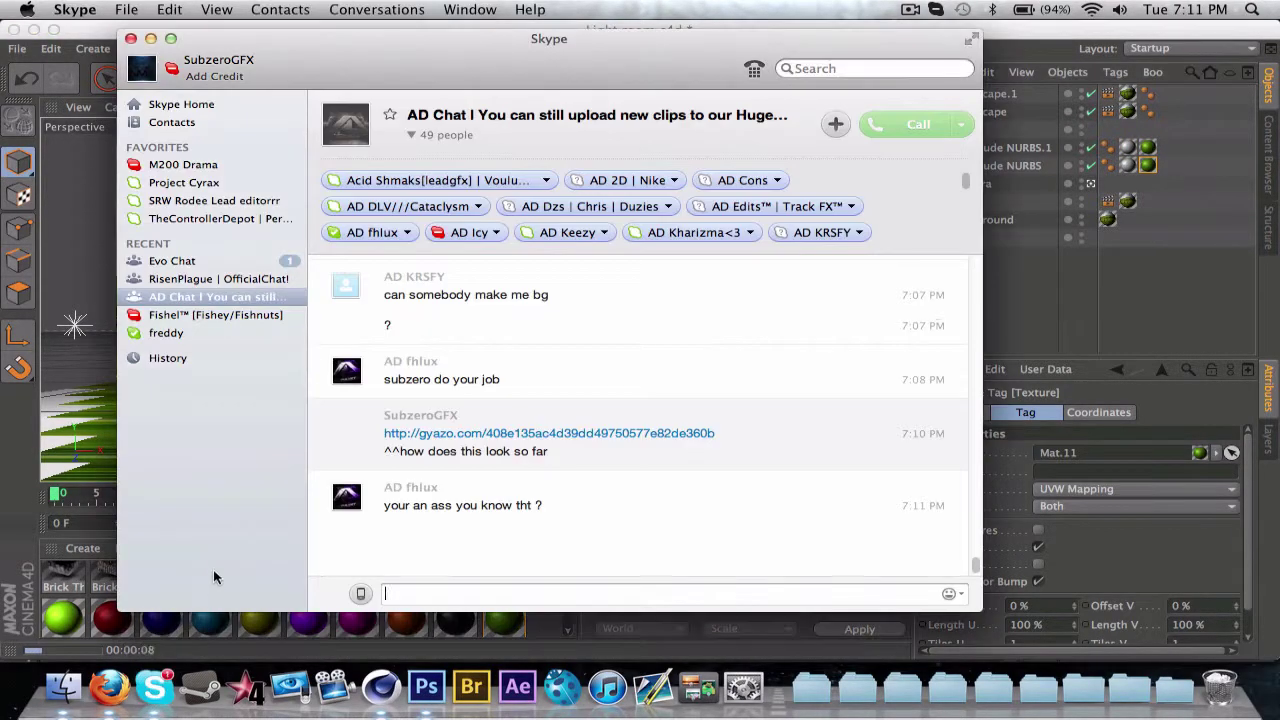
left_click(275, 262)
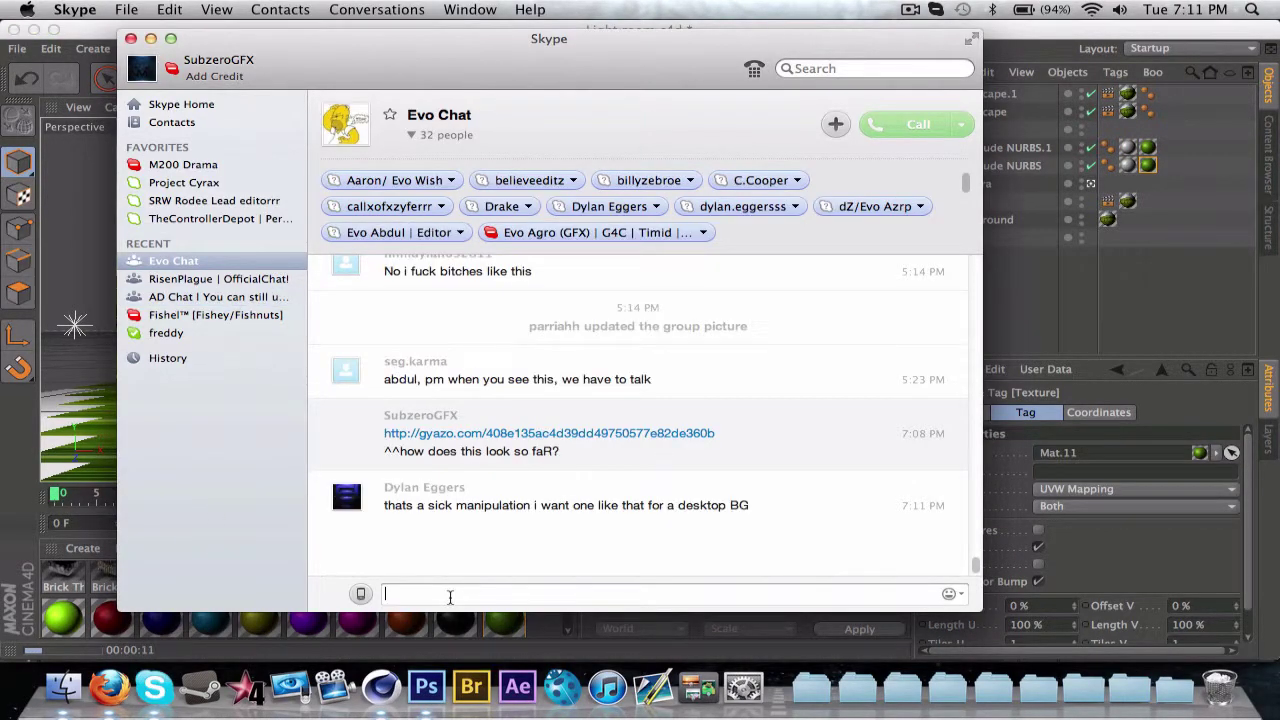
left_click(262, 297)
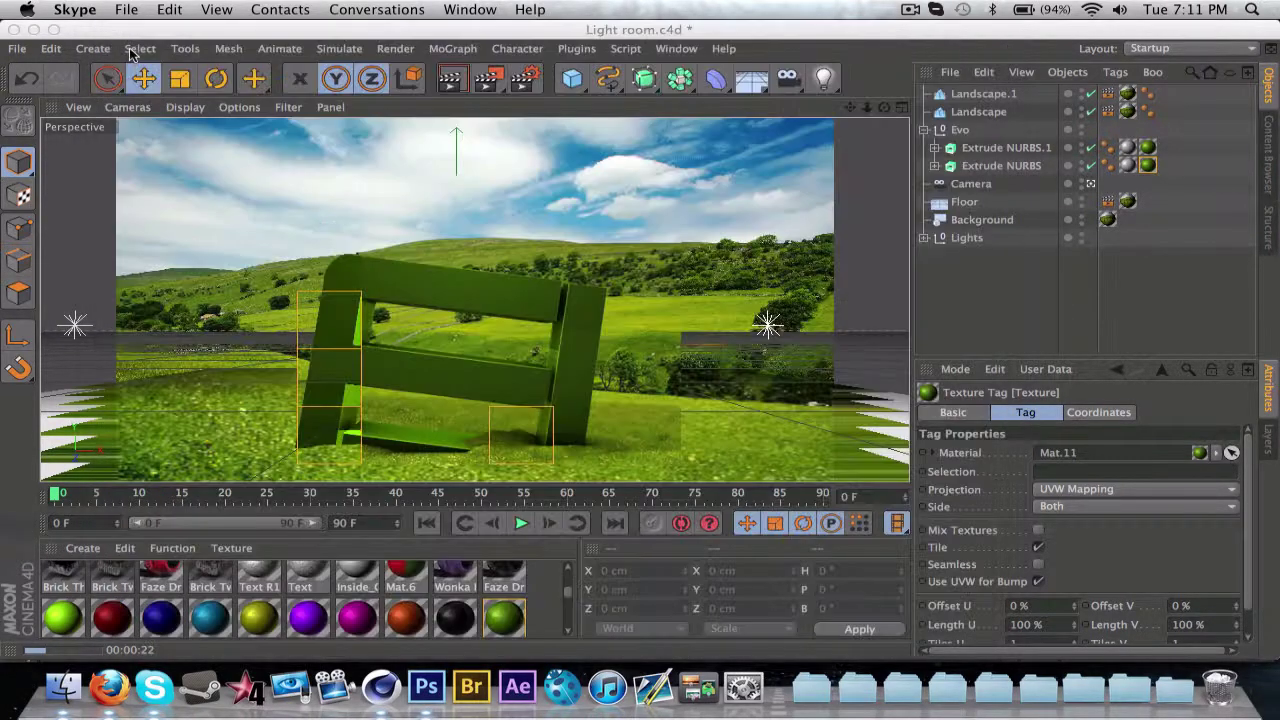
left_click(910, 9)
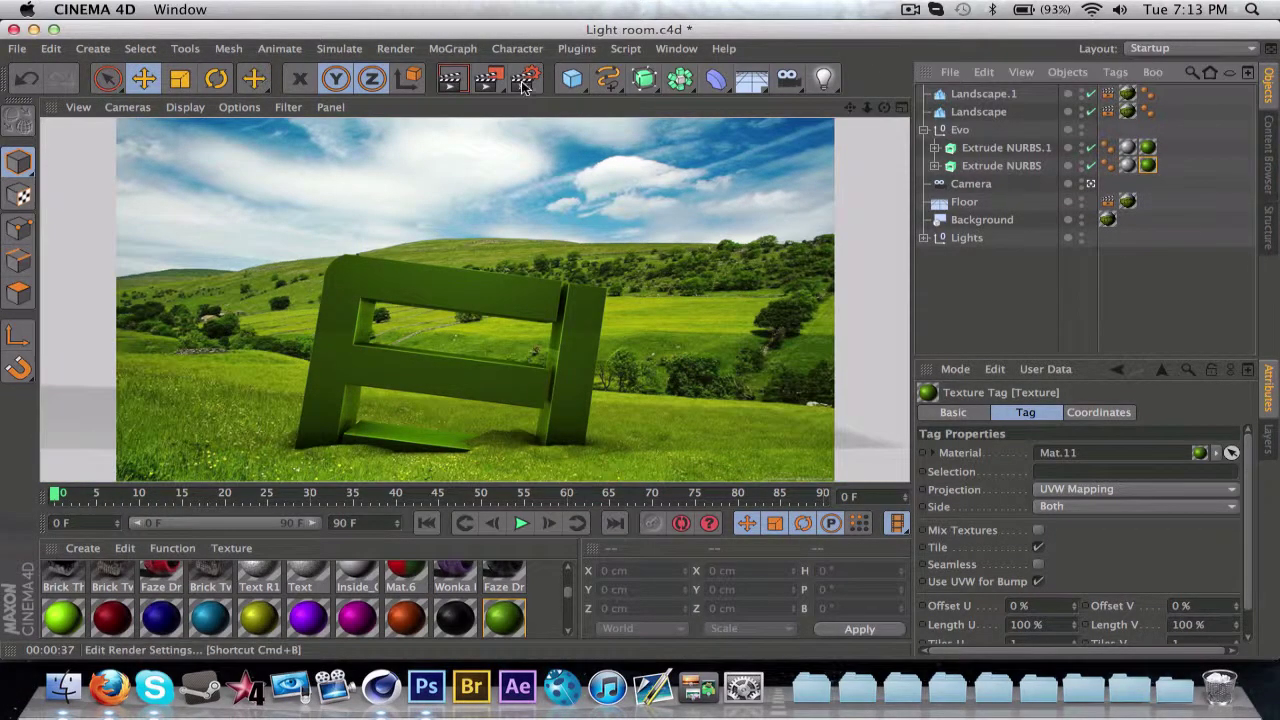
- Set the render's save file to evo on the Desktop in the render settings
left_click(521, 78)
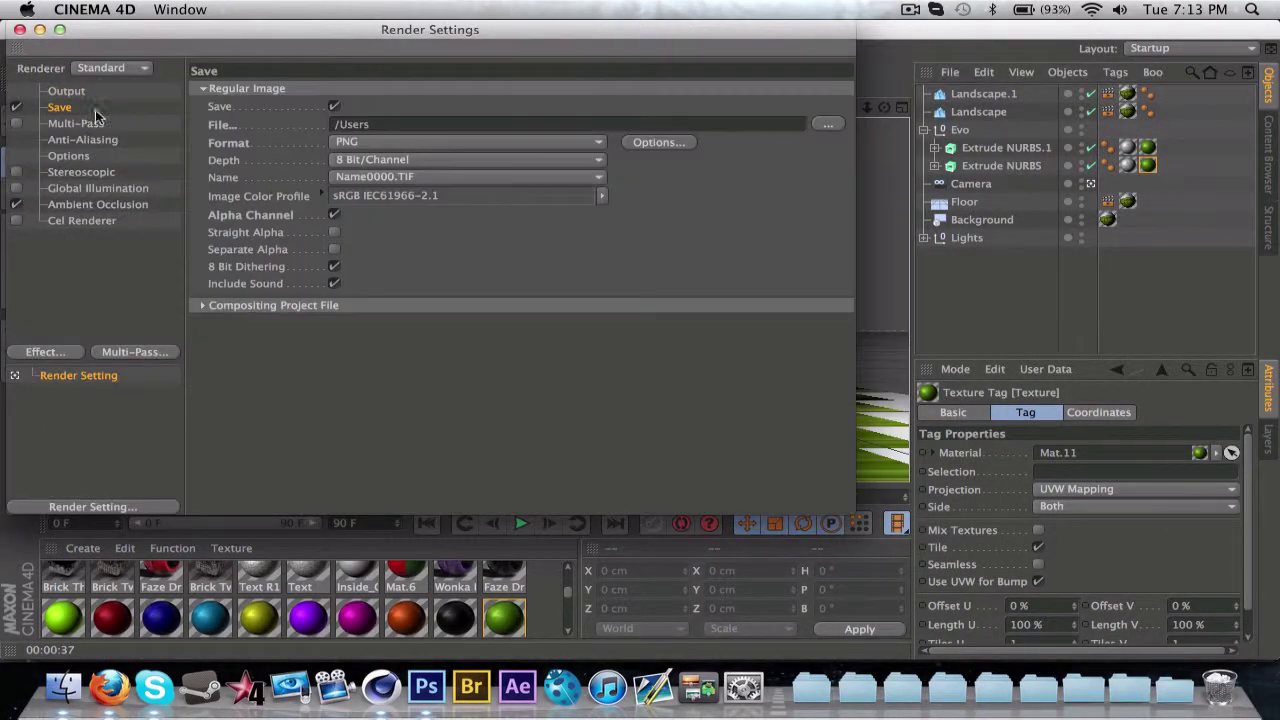
left_click(815, 124)
type("evi")
left_click(846, 429)
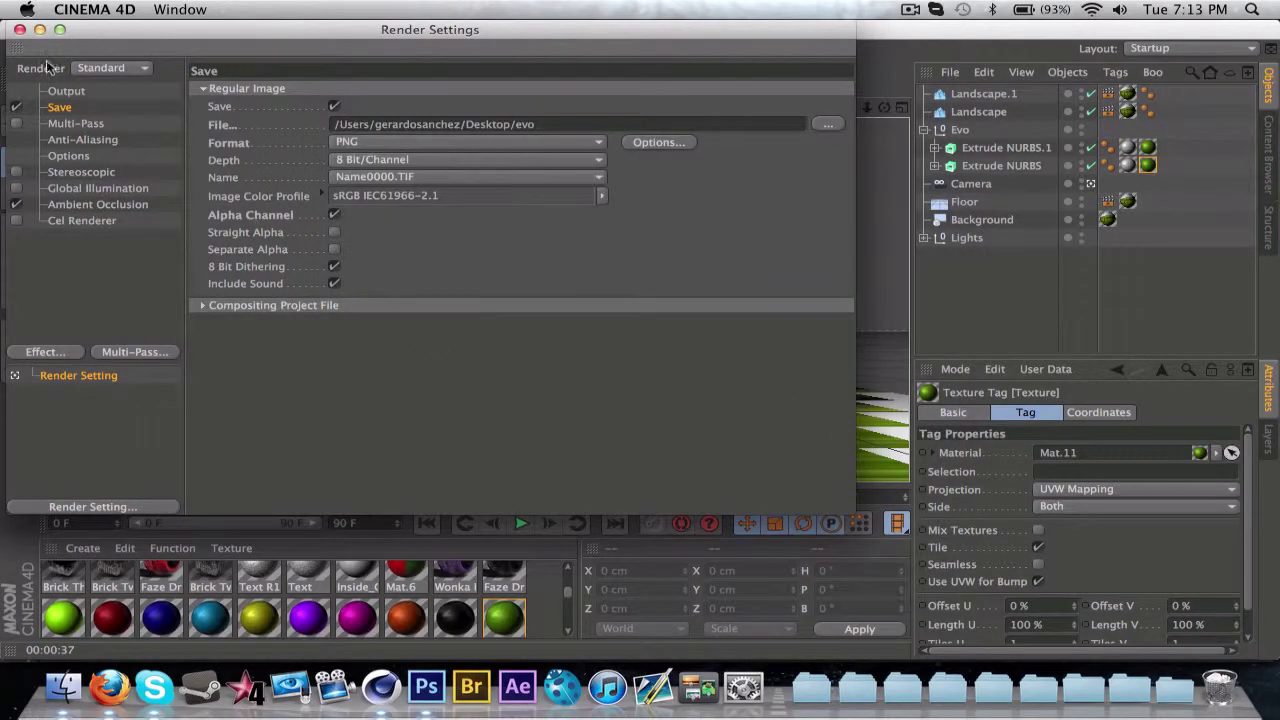
left_click(20, 30)
- Render the Evo landscape scene to the Picture Viewer
left_click(484, 82)
scroll(630, 320, "down", 1)
key("shift+r")
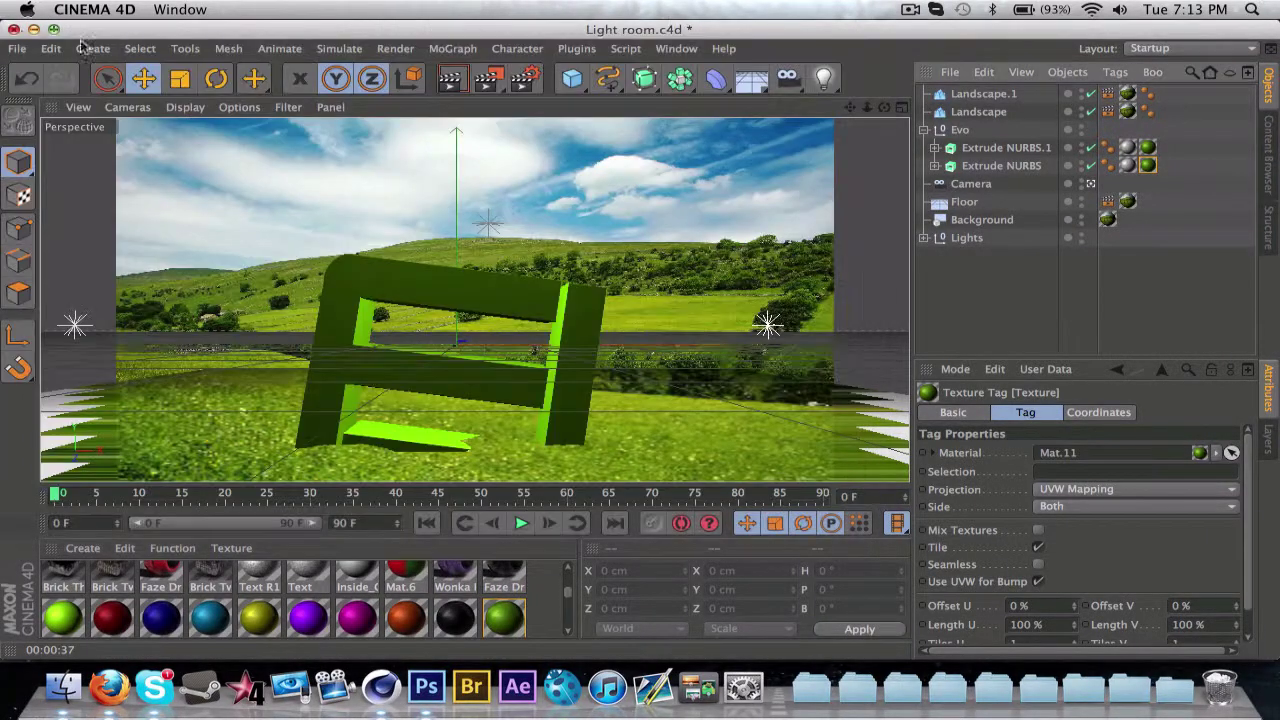
left_click(487, 78)
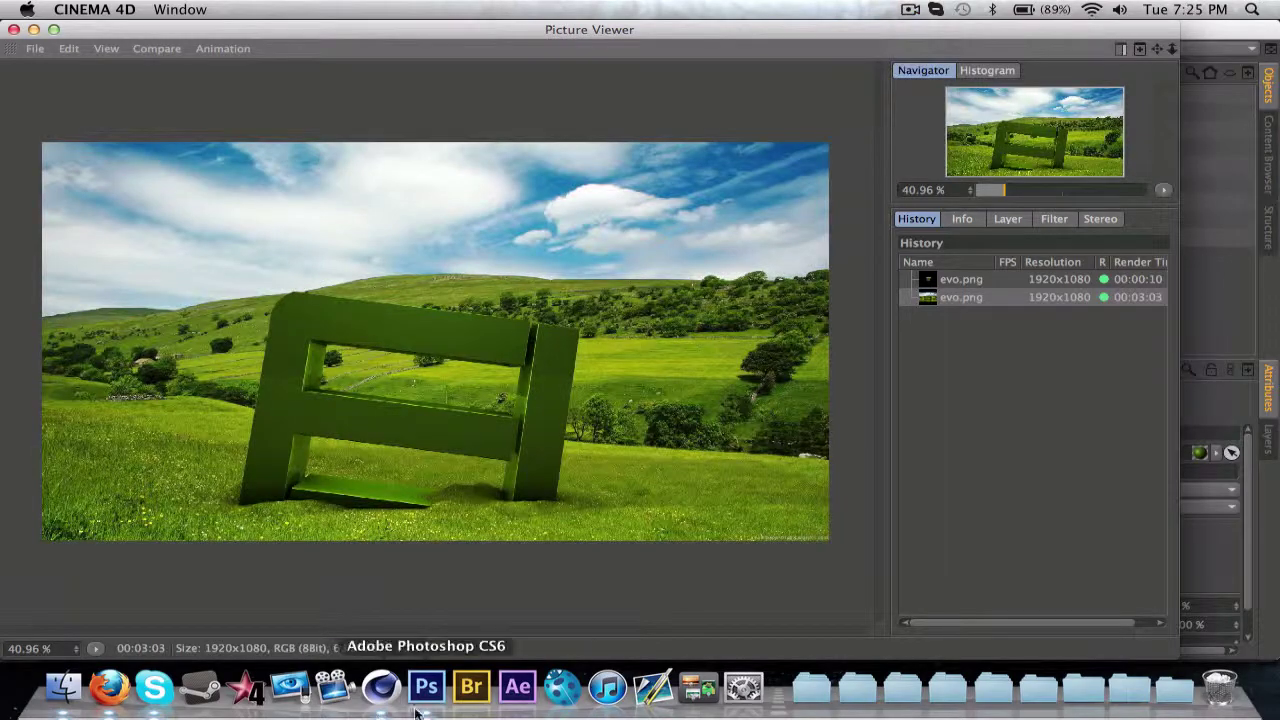
- Switch to Photoshop and open Colour Corrections.psd
left_click(427, 687)
key("super+o")
left_click(632, 108)
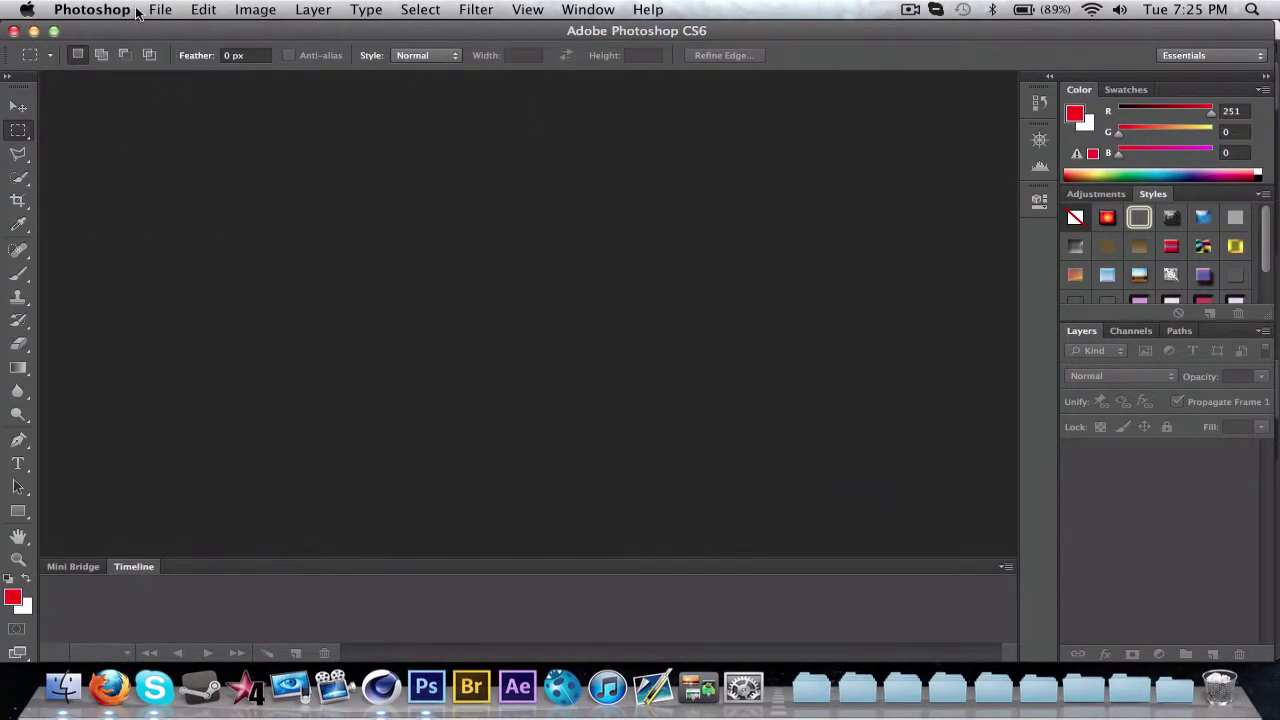
left_click(160, 10)
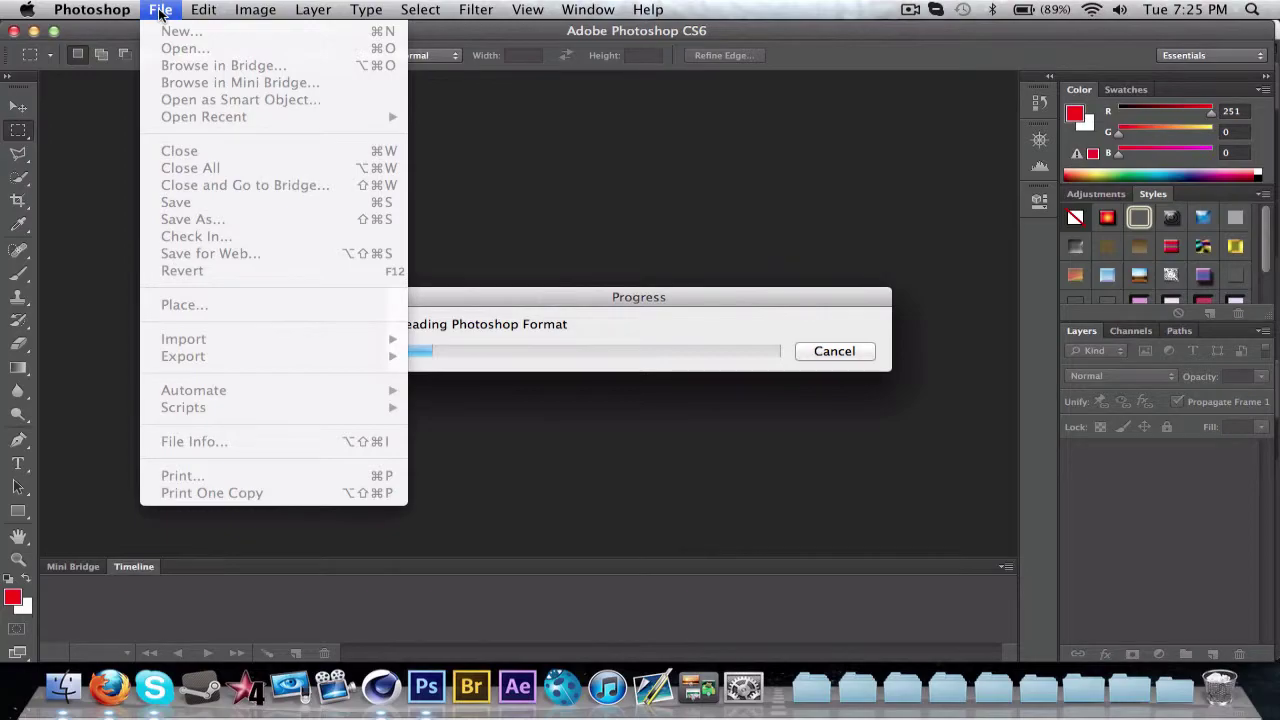
left_click(518, 301)
- Open the Partner YouTube Template.psd file
left_click(160, 10)
left_click(184, 48)
left_click(594, 107)
left_click(613, 145)
scroll(613, 148, "down", 3)
double_click(553, 296)
double_click(700, 163)
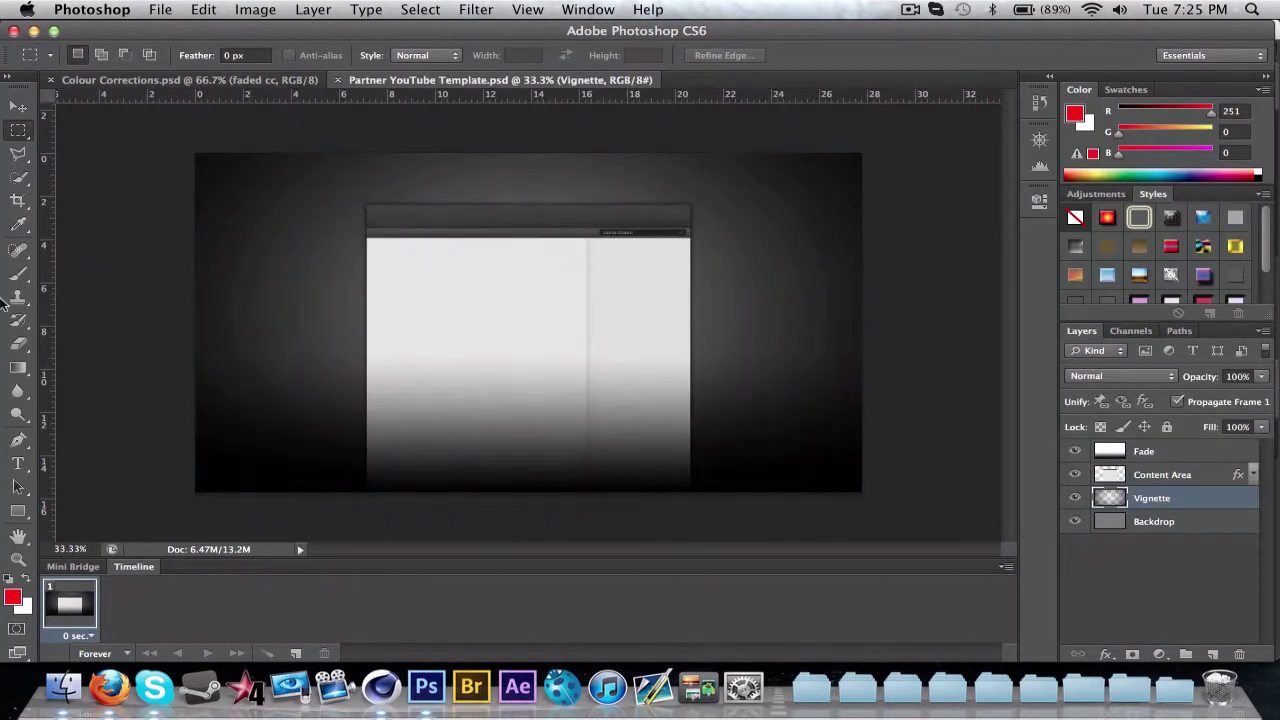
- Activate the Move tool and open the rendered evo.png from the Desktop
left_click(18, 107)
left_click(160, 10)
left_click(184, 48)
left_click(416, 178)
double_click(565, 262)
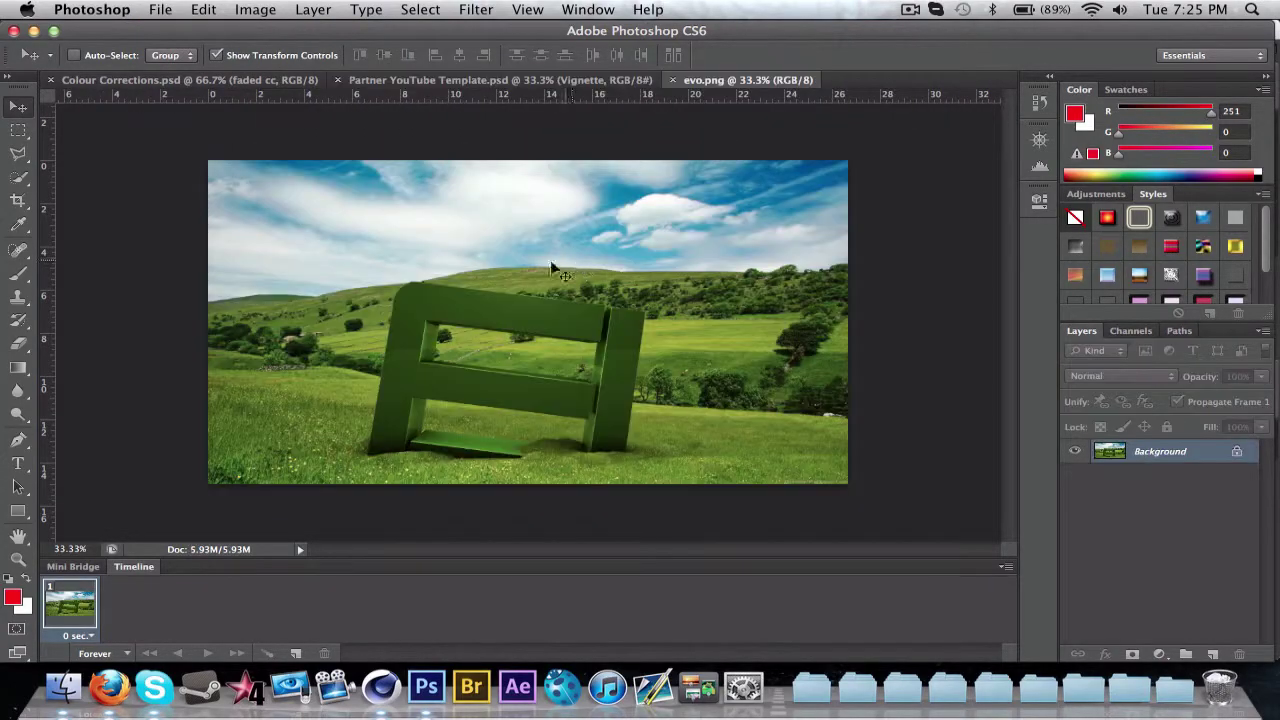
- Bring the Evo render into the YouTube template, scale it down and place it above the content area
left_click_drag(391, 262, 366, 200)
left_click_drag(183, 419, 344, 206)
key("Return")
left_click_drag(296, 236, 384, 192)
key("Return")
key("Return")
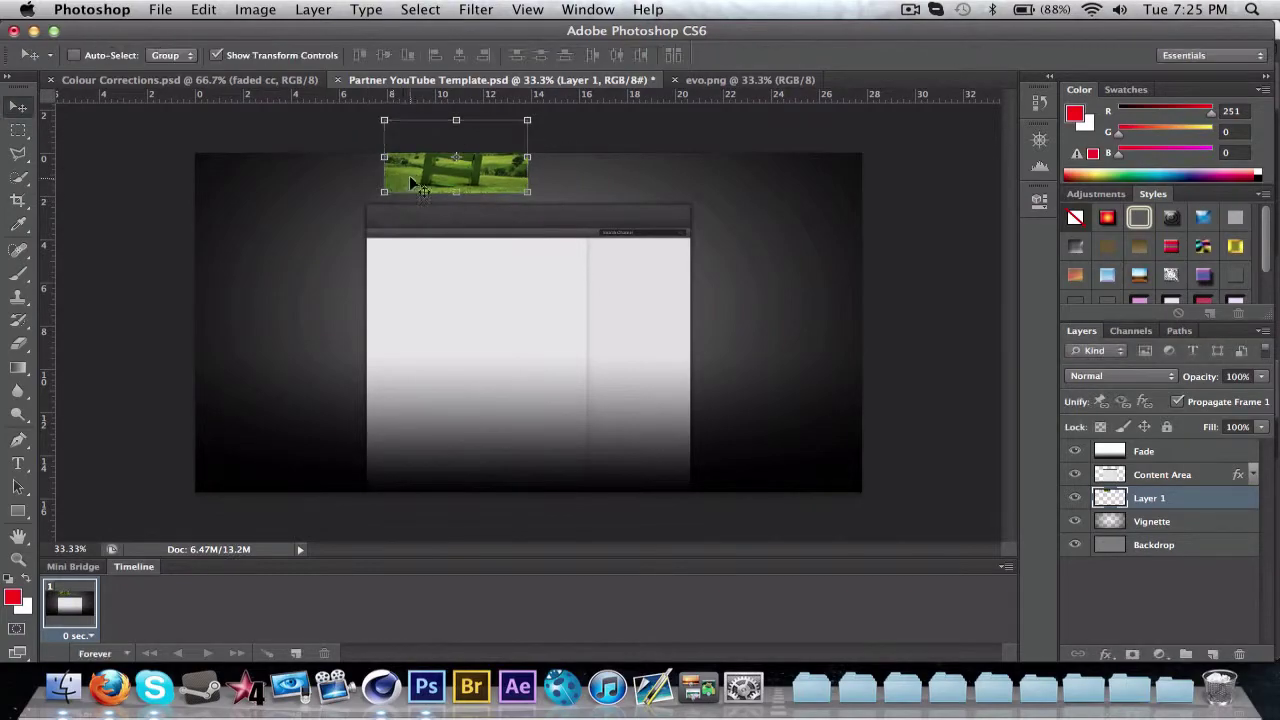
- Resize the Evo render layer and fit it just above the left end of the content area's header
key("z")
left_click_drag(423, 300, 503, 317)
scroll(503, 317, "up", 5)
key("v")
left_click_drag(238, 374, 261, 363)
key("Return")
left_click_drag(422, 318, 420, 335)
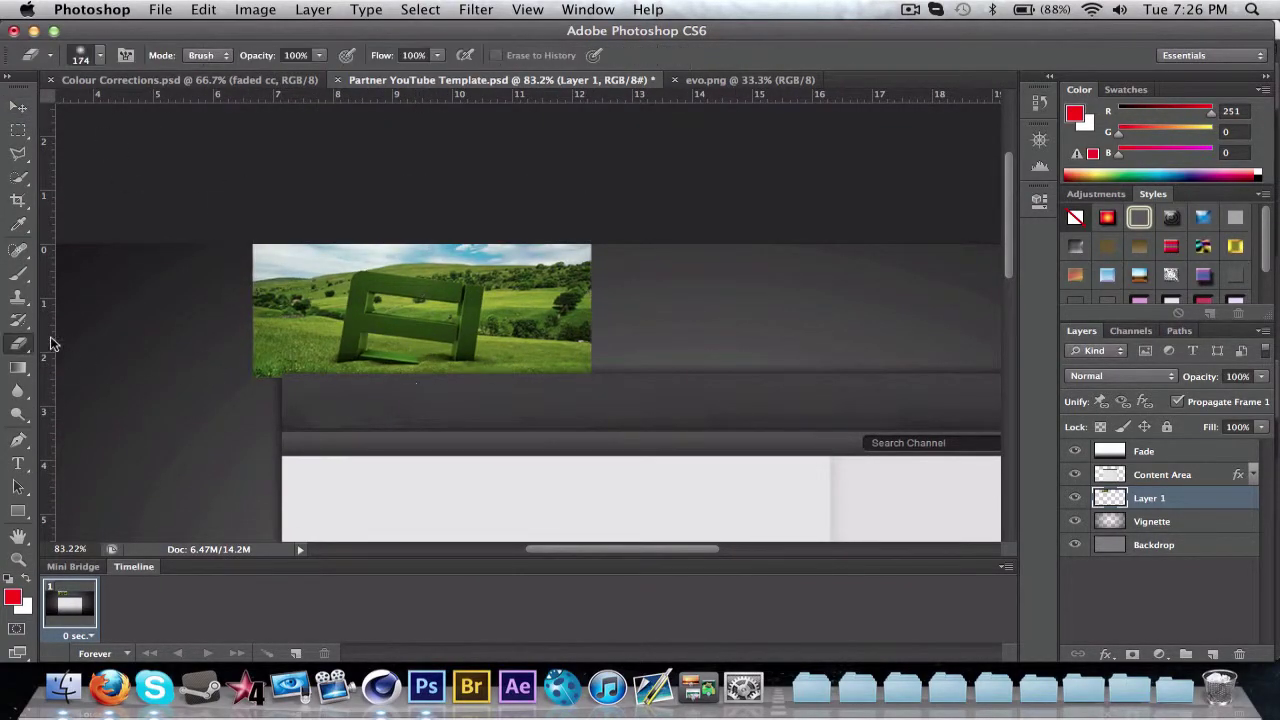
- Try the throwback cc group from Colour Corrections.psd in the YouTube template and delete it again
left_click(21, 112)
left_click(200, 81)
left_click(1076, 451)
left_click(1076, 471)
left_click(1161, 471)
left_click(460, 80)
scroll(454, 234, "down", 5)
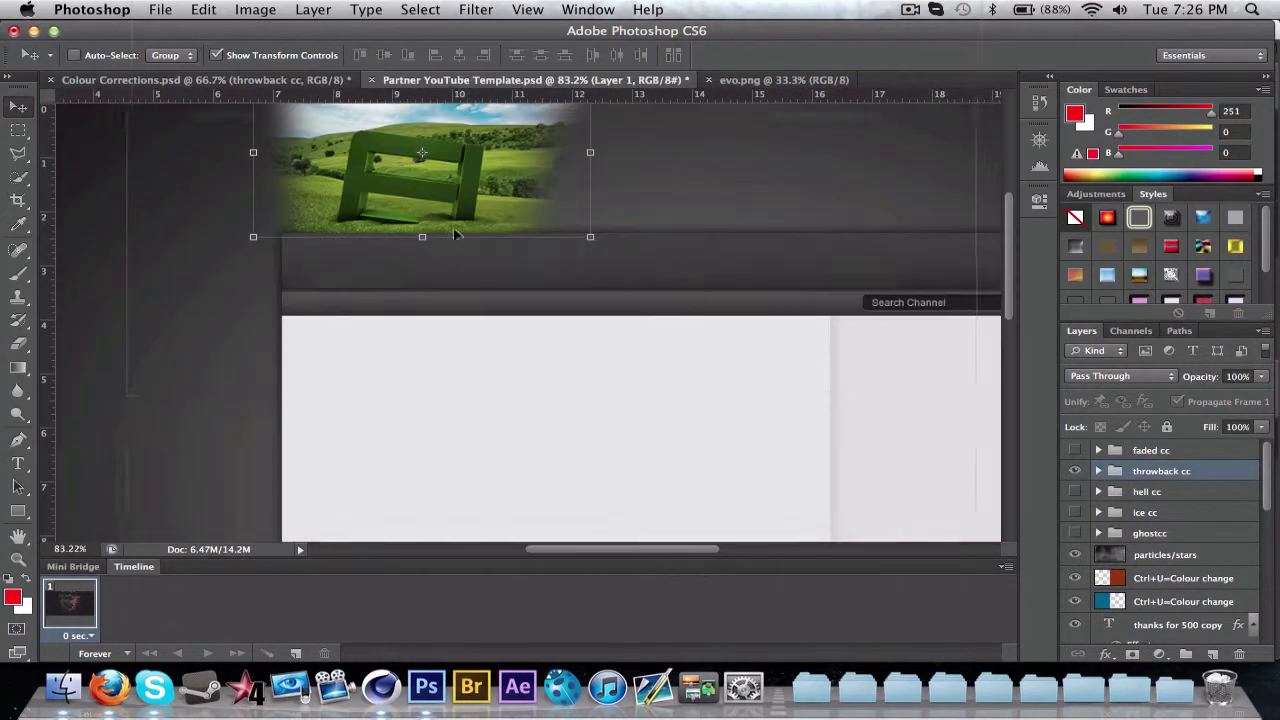
left_click_drag(454, 234, 454, 236)
left_click_drag(1158, 496, 1156, 466)
key("Delete")
- Close evo.png and open Subzero Stuff.psd from the GFX folder
left_click(811, 79)
key("super+w")
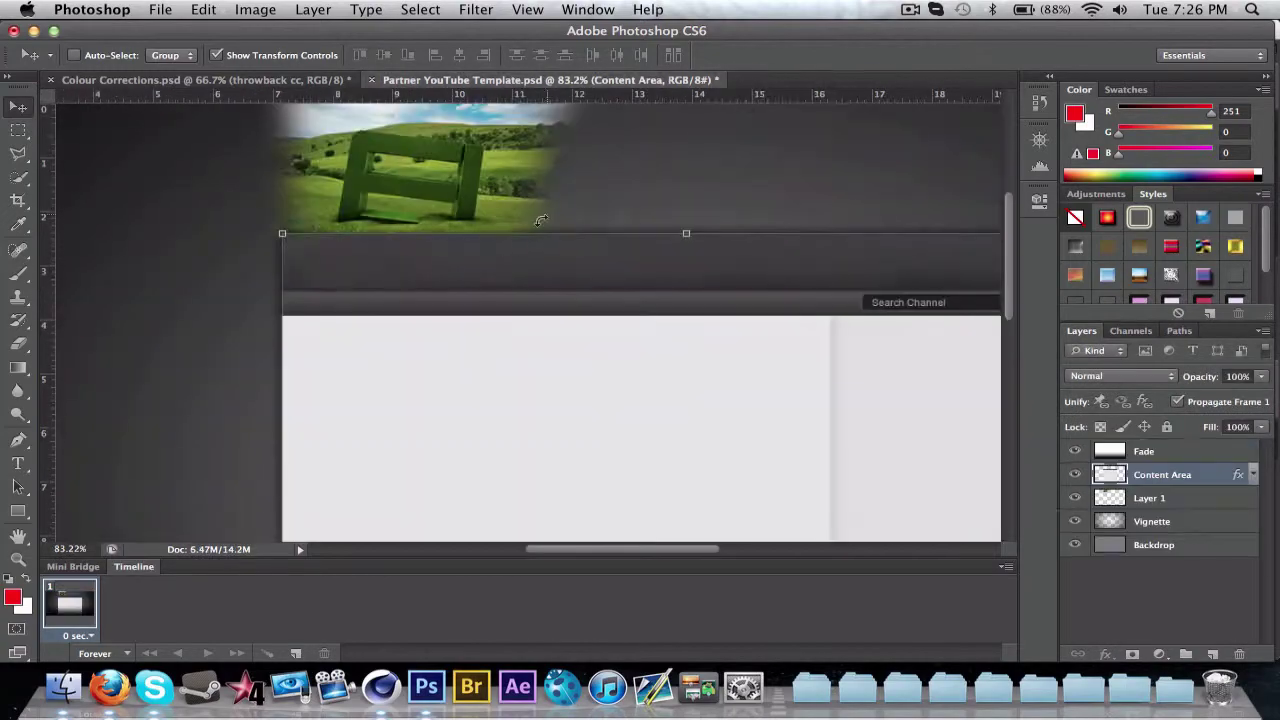
left_click(160, 15)
left_click(180, 45)
scroll(674, 277, "down", 3)
double_click(540, 295)
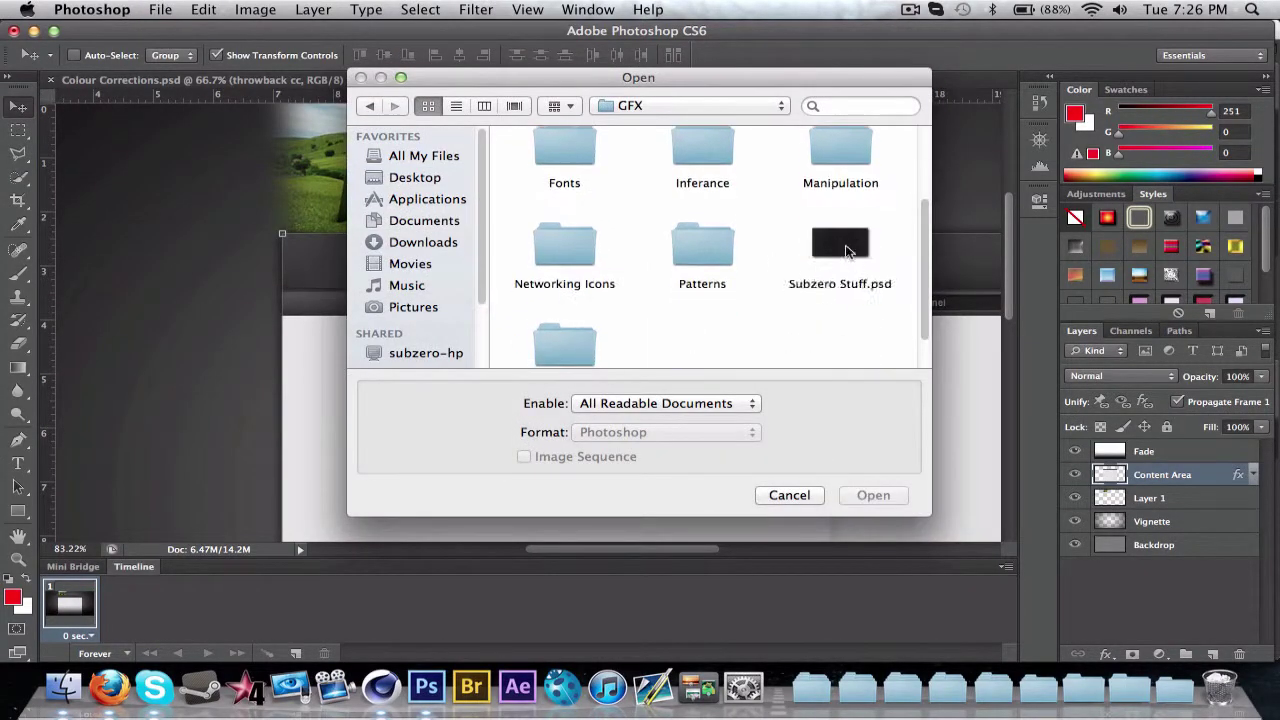
double_click(825, 250)
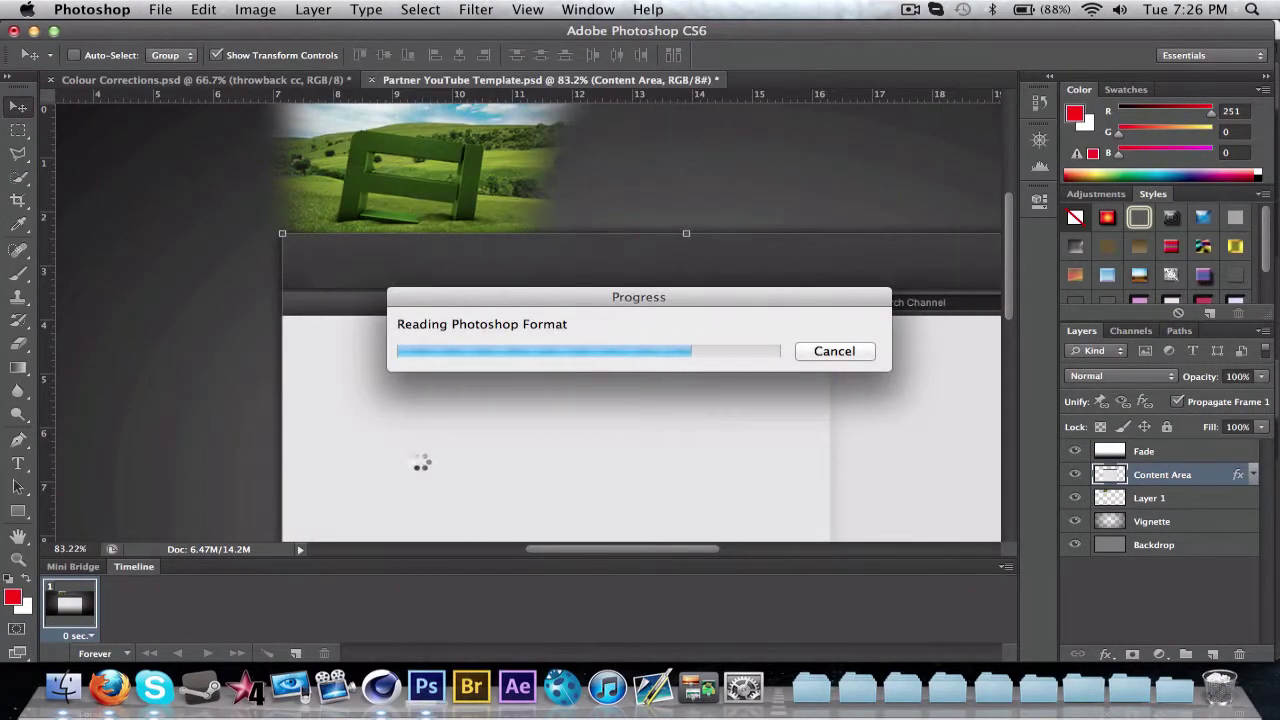
key("Return")
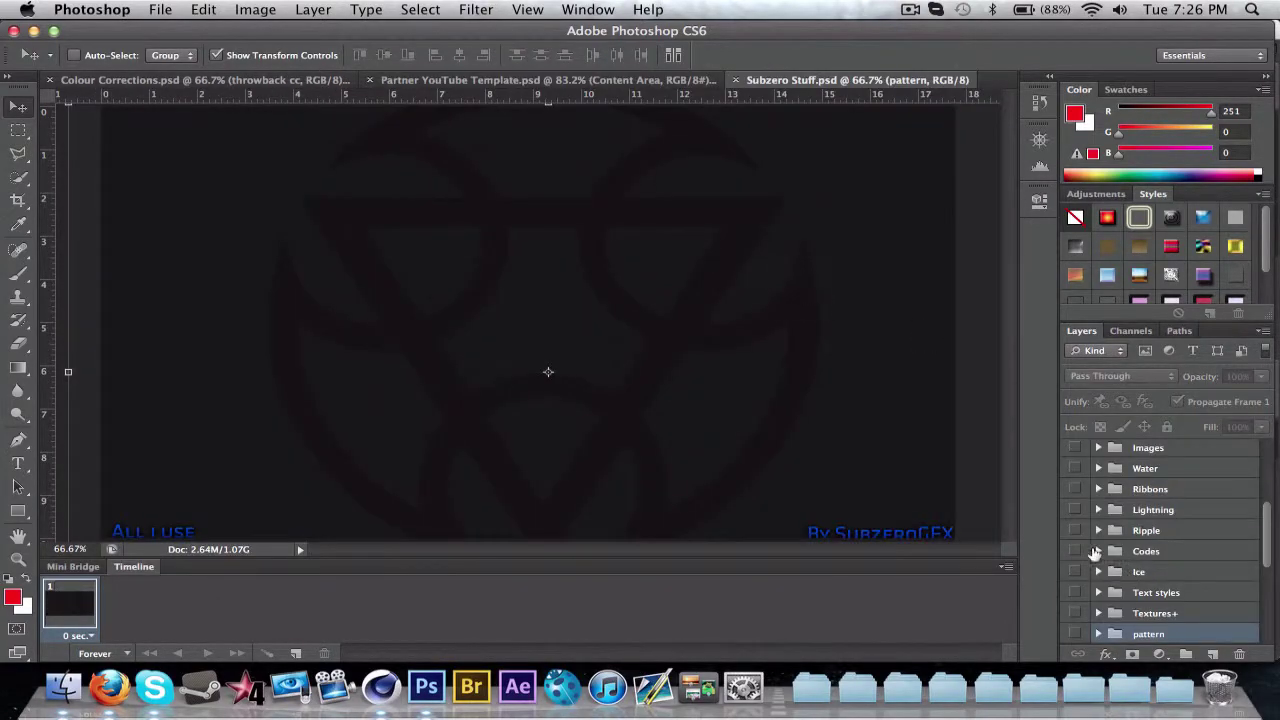
- Find the smoke layer Untitled-41 among the layer groups of Subzero Stuff.psd and select it
scroll(1093, 545, "down", 3)
scroll(1093, 545, "down", 2)
scroll(1093, 520, "up", 5)
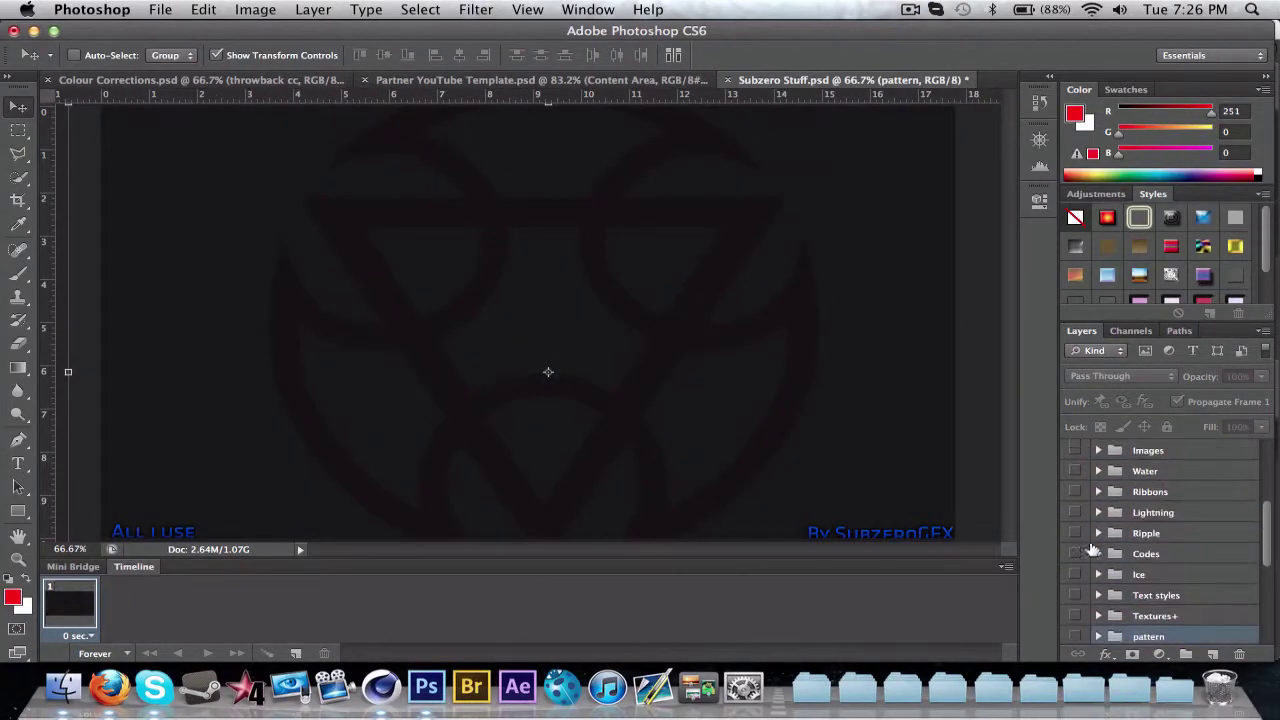
left_click(1075, 471)
left_click(1098, 471)
left_click(1170, 494)
- Copy the smoke layer into the YouTube template and scale it down over the Evo render
left_click_drag(297, 206, 320, 188)
mouse_move(164, 154)
left_mouse_down()
mouse_move(718, 372)
mouse_move(447, 290)
left_mouse_up()
key("Return")
left_click_drag(842, 506, 612, 393)
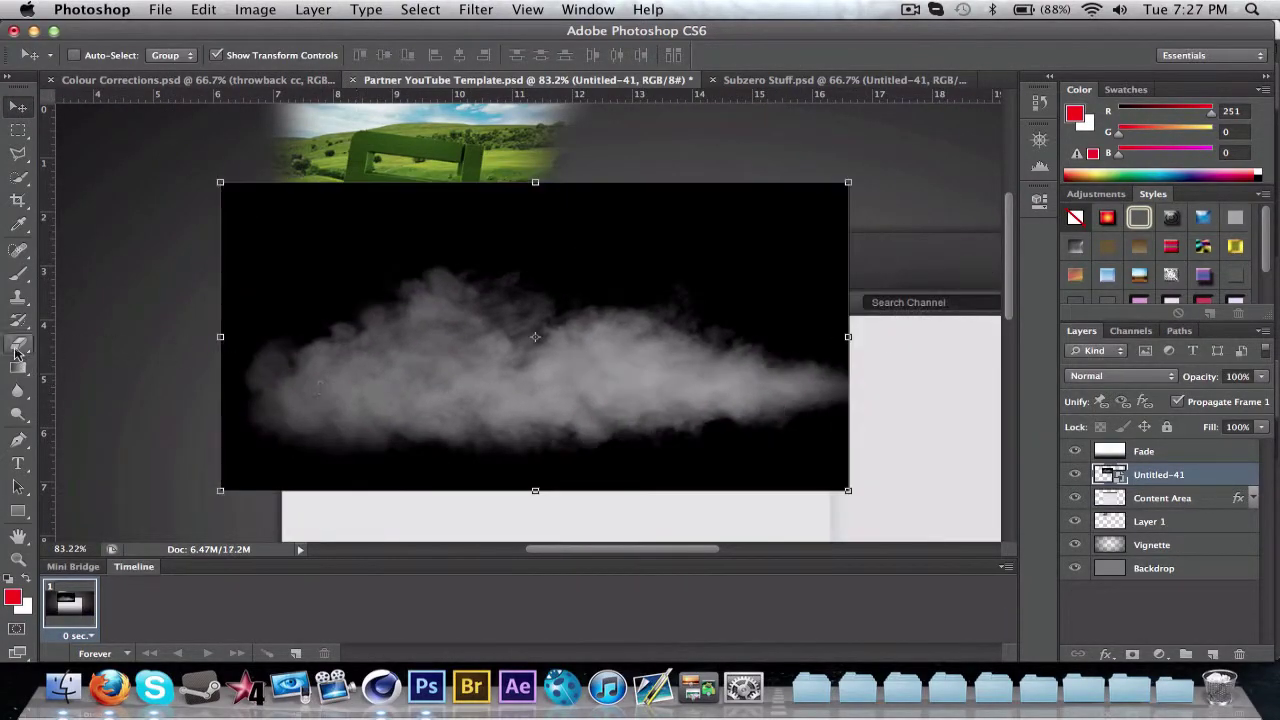
- Rasterize the smoke layer and erase along its lower-left edge
left_click(18, 344)
left_click(243, 490)
key("Return")
mouse_move(243, 497)
left_mouse_down()
mouse_move(836, 472)
mouse_move(214, 200)
mouse_move(230, 500)
mouse_move(372, 412)
left_mouse_up()
- Set the smoke layer's blending mode to Screen
key("v")
left_click(1120, 376)
left_click(1100, 489)
key("Return")
- Transform the smoke into an upright plume and place it along the Evo render's left edge
left_click_drag(537, 305, 212, 159)
scroll(520, 350, "up", 2)
left_click_drag(543, 371, 412, 122)
scroll(393, 404, "down", 4)
left_click_drag(382, 388, 334, 326)
key("Return")
- Adjust the smoke's position and move its layer below the Evo render layer
left_click_drag(1142, 475, 1137, 511)
left_click_drag(275, 389, 304, 424)
left_click_drag(1179, 498, 1157, 530)
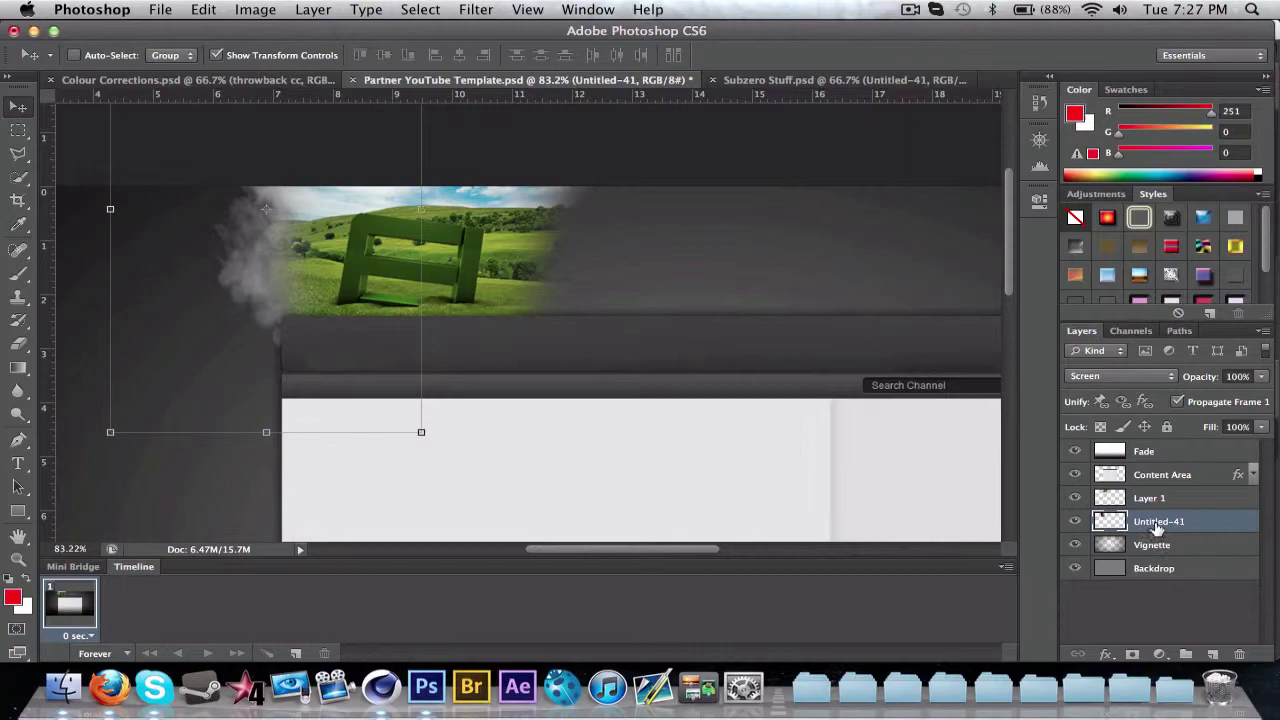
- Duplicate the smoke layer, mirror it horizontally and place the copy along the Evo render's right edge
key("ctrl+j")
key("ctrl+t")
right_click(357, 224)
right_click(328, 299)
left_click(396, 536)
left_click_drag(310, 355, 616, 355)
key("Return")
- Move both smoke layers above the Evo render layer in the layer stack
left_click(1172, 544, "shift")
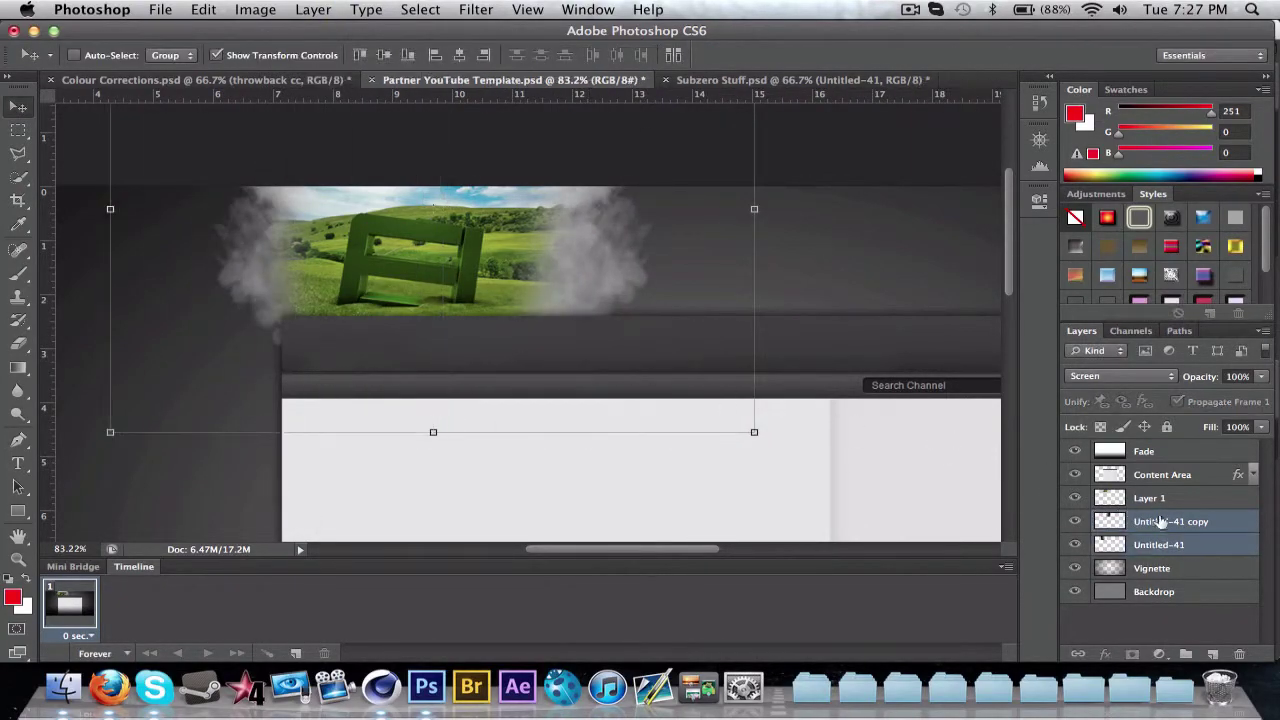
left_click_drag(1160, 523, 1158, 488)
left_click(1160, 498)
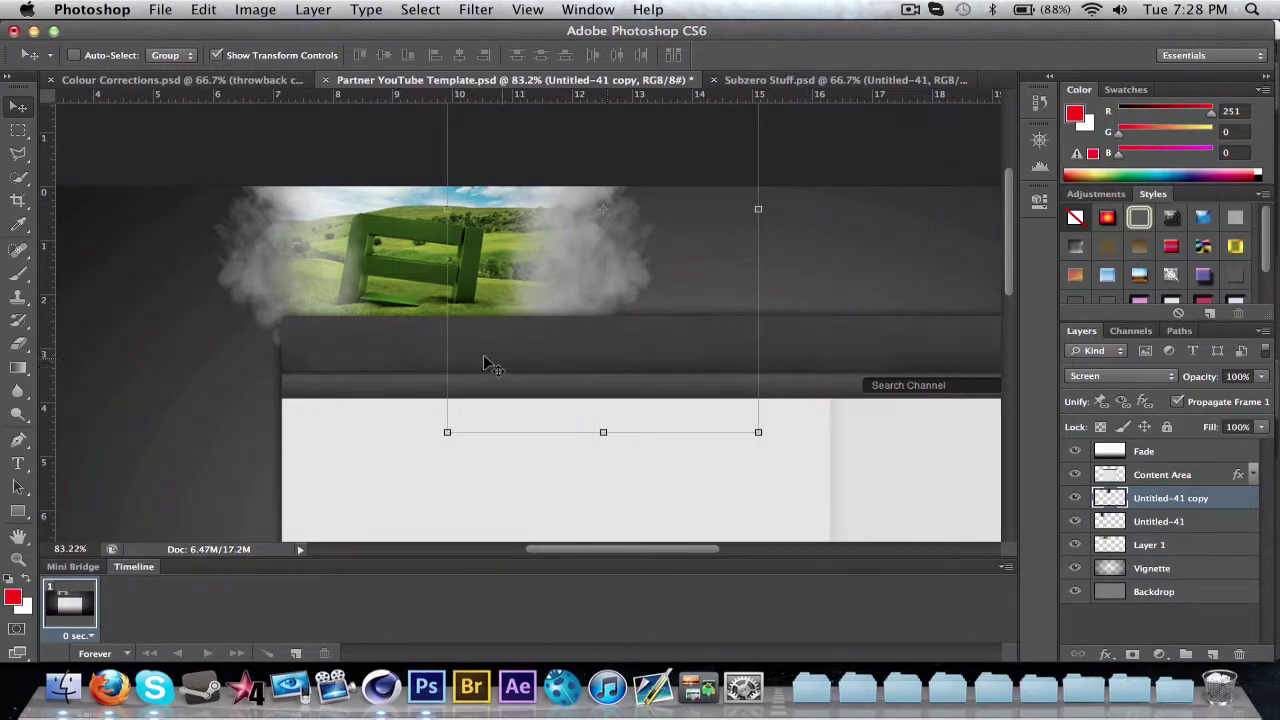
- Duplicate the right-hand smoke, then rotate, scale and lay the copy along the banner's lower edge to the right of the render
left_click_drag(661, 550, 714, 550)
key("ctrl+j")
key("ctrl+t")
left_click_drag(743, 509, 771, 151)
left_click_drag(328, 132, 418, 176)
key("Return")
mouse_move(669, 334)
left_mouse_down()
mouse_move(620, 354)
mouse_move(654, 388)
mouse_move(629, 381)
left_mouse_up()
left_click_drag(775, 410, 817, 433)
key("Return")
left_click_drag(688, 374, 698, 364)
left_click_drag(544, 363, 503, 364)
- In Subzero Stuff.psd, hide and collapse the Smoke group, then show and expand the flares group
left_click(848, 80)
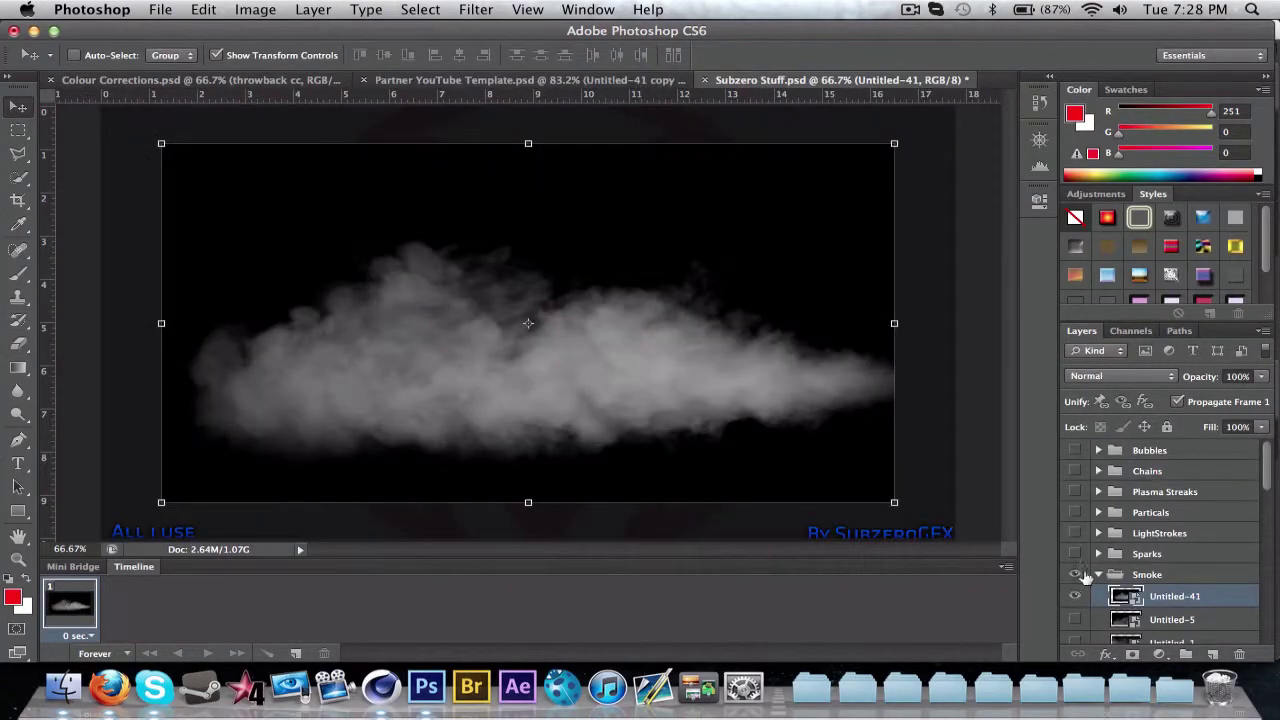
left_click(1075, 574)
left_click(1098, 574)
scroll(1088, 566, "down", 10)
left_click(1076, 541)
left_click(1076, 541)
left_click(1075, 500)
left_click(1098, 500)
- Bring the green bySqinz Flare 7 into the YouTube template, scale it and position it over the banner
left_click(1125, 524)
left_click_drag(175, 429, 344, 335)
left_click_drag(121, 509, 463, 336)
key("Return")
left_click_drag(668, 241, 470, 288)
- Change the green flare's blending mode and adjust its placement over the low smoke
left_click(1120, 376)
left_click(1096, 489)
left_click_drag(647, 369, 650, 370)
right_click(1165, 497)
left_click(1090, 466)
left_click_drag(737, 549, 697, 549)
- Try the throwback cc group from Colour Corrections.psd in the YouTube template, then undo it
left_click(240, 78)
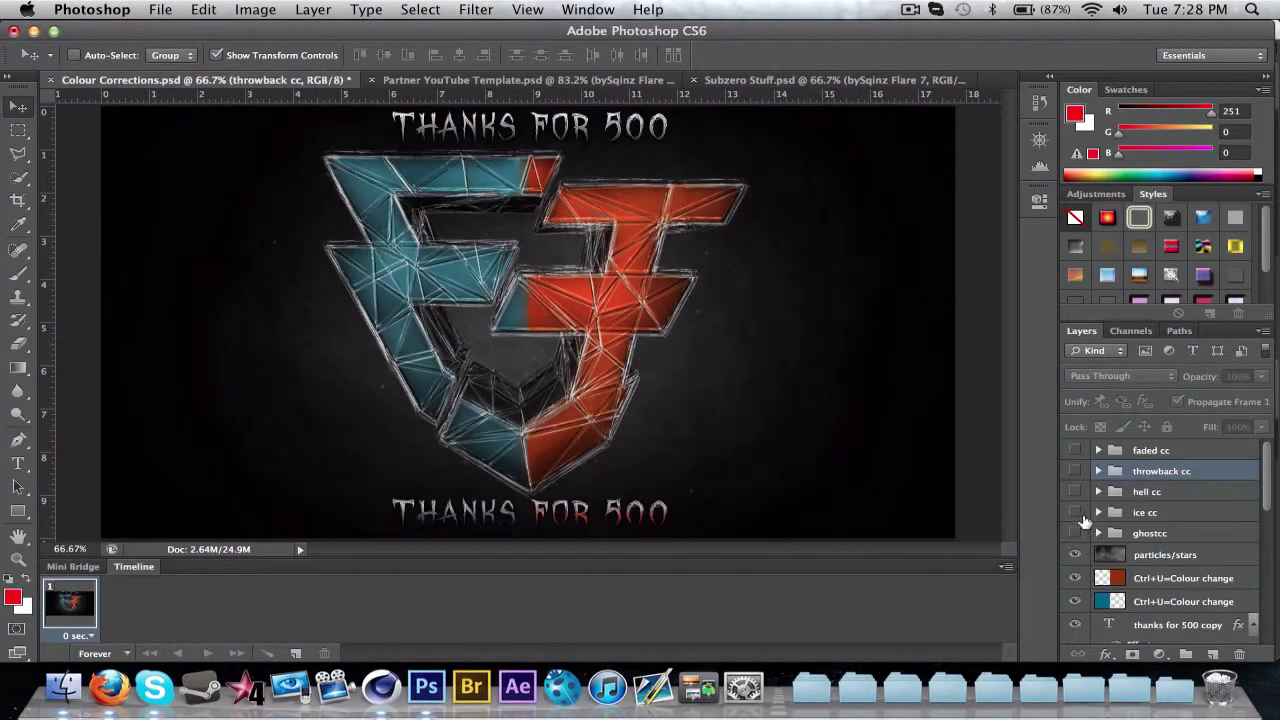
left_click(1150, 470)
left_click_drag(257, 194, 408, 157)
key("super+z")
- Compare the colour correction groups, try faded cc in the YouTube template, then undo it
left_click(197, 82)
left_click(1075, 512)
left_click(1075, 471)
left_click(1074, 452)
left_click(1075, 471)
left_click(1149, 451)
left_click_drag(620, 146, 868, 375)
key("super+z")
- Hide faded cc, show the throwback cc group and copy it into the YouTube template
left_click(190, 80)
left_click(1075, 451)
left_click(1075, 471)
left_click(1150, 471)
left_click_drag(561, 138, 557, 180)
scroll(712, 495, "up", 2)
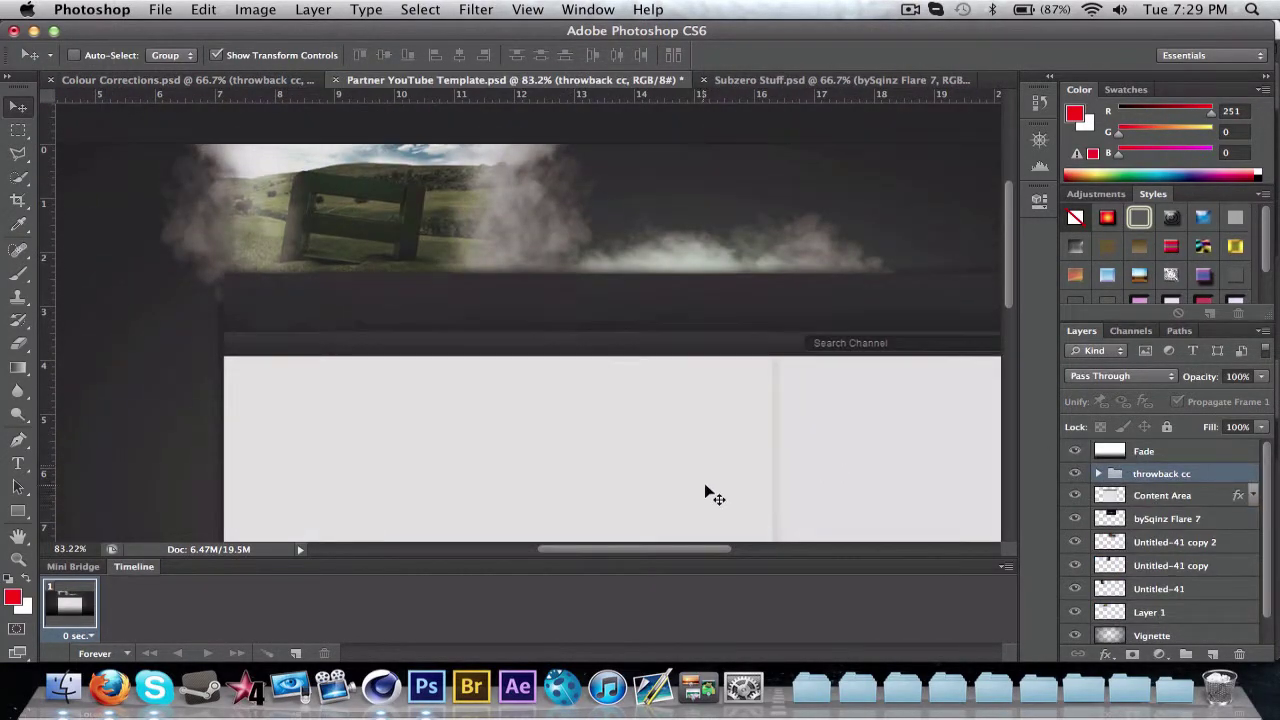
left_click_drag(651, 551, 669, 552)
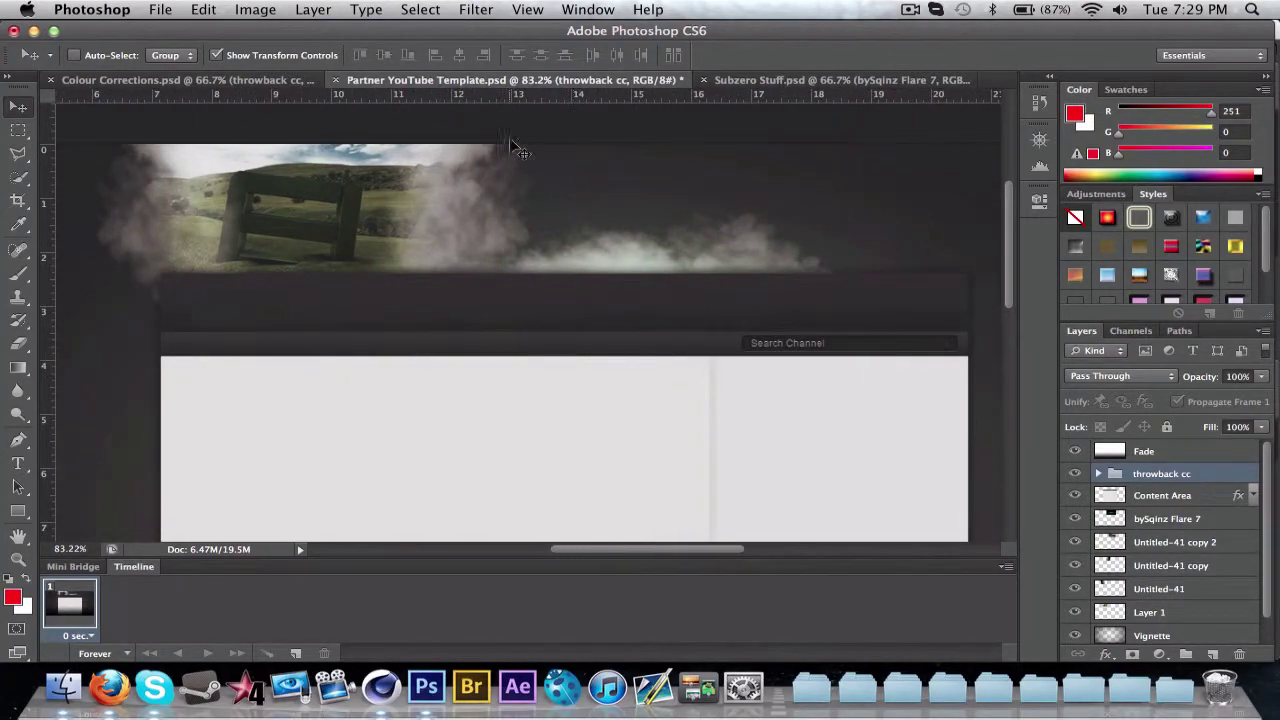
- Close Colour Corrections.psd without saving
left_click(221, 83)
left_click(51, 80)
key("d")
- Open Best Manipulation flares.psd from the Flares folder inside Manipulation
left_click(160, 10)
left_click(170, 47)
scroll(586, 186, "down", 3)
left_click(832, 223)
double_click(830, 224)
scroll(726, 259, "down", 3)
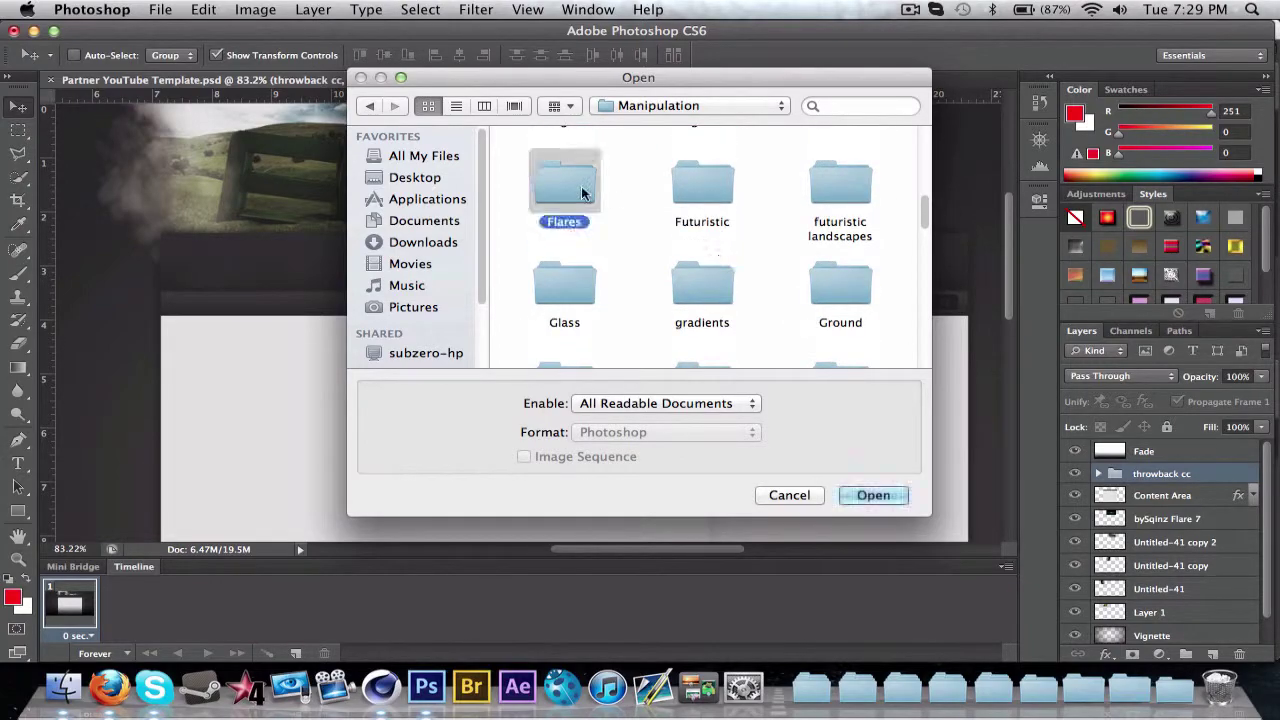
double_click(563, 185)
scroll(585, 255, "up", 10)
scroll(586, 266, "down", 5)
double_click(586, 264)
- Try the orange Layer 3 flare in the YouTube template, scaling it down over the banner
left_click(1075, 475)
left_click(1075, 498)
left_click(1157, 520)
left_click_drag(358, 241, 438, 208)
left_click_drag(286, 434, 363, 189)
left_click_drag(111, 469, 594, 266)
key("Return")
left_click_drag(648, 233, 184, 477)
mouse_move(131, 509)
left_mouse_down()
mouse_move(632, 265)
mouse_move(785, 166)
left_mouse_up()
key("Return")
mouse_move(789, 160)
left_mouse_down()
mouse_move(251, 443)
mouse_move(213, 351)
mouse_move(202, 163)
left_mouse_up()
- Try blending the orange flare into the render by erasing its edges and changing its blending mode, then delete its layer
left_click(18, 344)
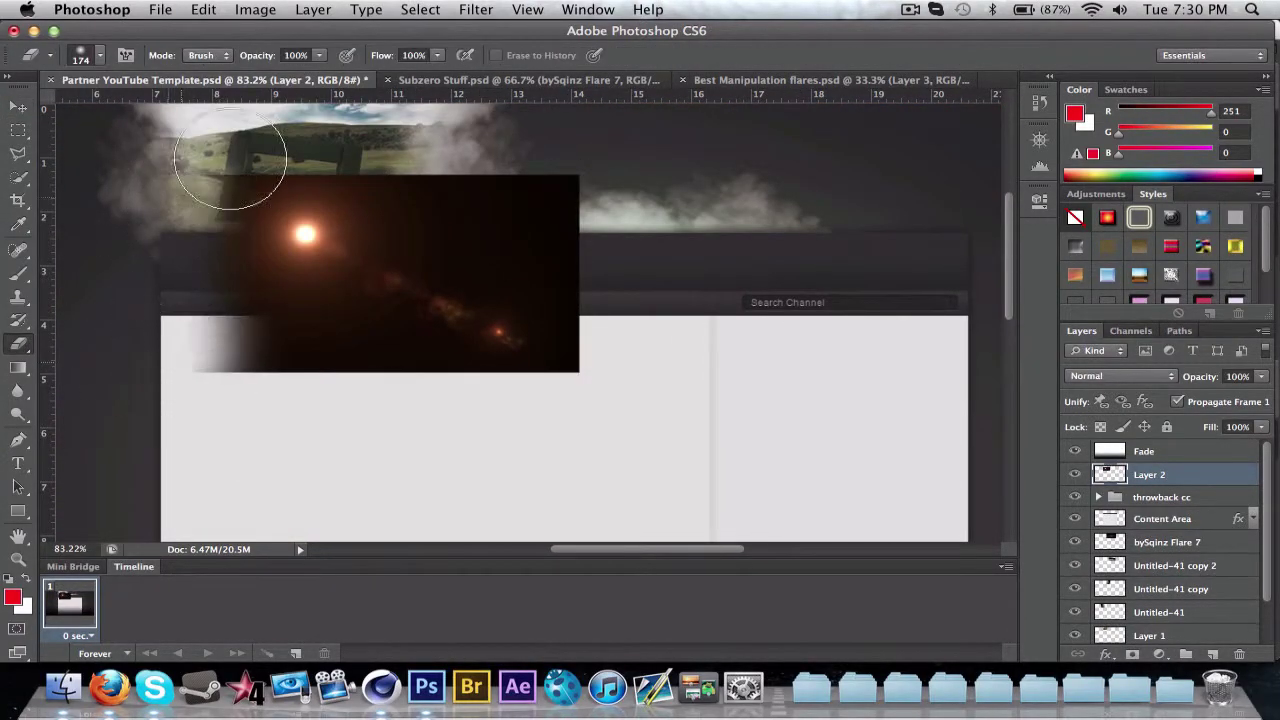
key("v")
left_click(1120, 376)
left_click(1100, 500)
scroll(449, 400, "up", 2)
left_click_drag(449, 400, 338, 239)
key("Delete")
- In Best Manipulation flares.psd, hide Layer 3 and erase along the lower-left edge of the white Layer 2 flare
left_click(610, 80)
left_click(777, 80)
left_click(1075, 515)
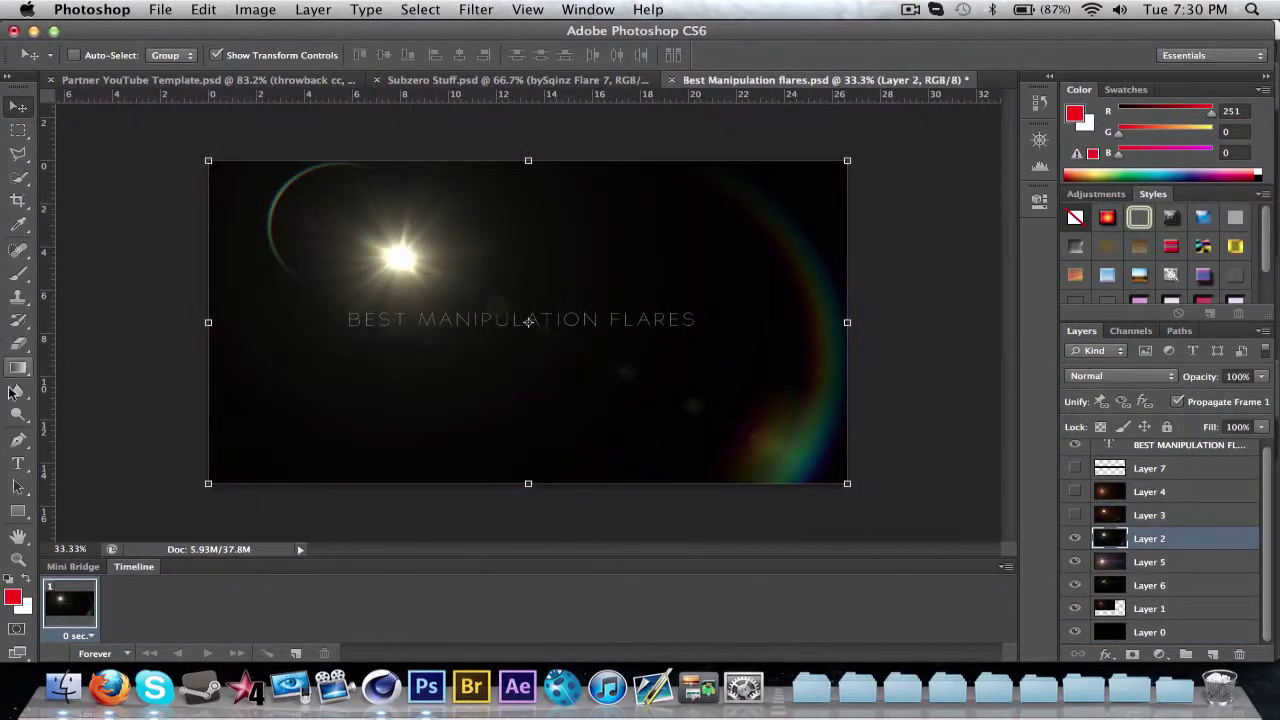
key("e")
left_click_drag(212, 474, 354, 486)
- Bring the white sun flare into the YouTube template, scale it down and place it over the Evo render
left_click(17, 106)
left_click_drag(290, 222, 350, 318)
left_click_drag(147, 163, 254, 184)
key("Return")
mouse_move(198, 157)
left_mouse_down()
mouse_move(596, 287)
mouse_move(837, 480)
mouse_move(280, 140)
mouse_move(240, 130)
left_mouse_up()
key("Return")
- Set the sun flare's blending mode to Color Dodge, adjust its position and move its layer below Content Area
left_click(1118, 376)
left_click(1118, 501)
left_click_drag(431, 240, 475, 224)
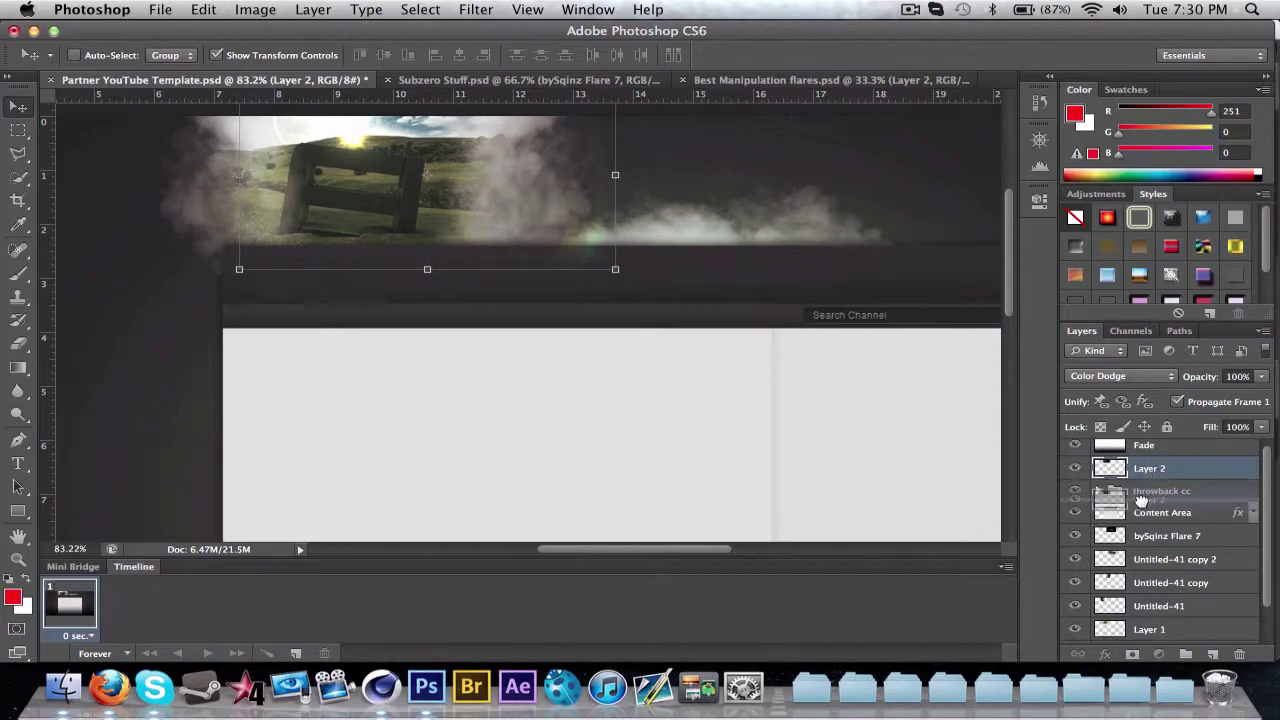
left_click_drag(1141, 500, 1141, 502)
right_click(1191, 489)
left_click(1075, 469)
scroll(480, 305, "up", 2)
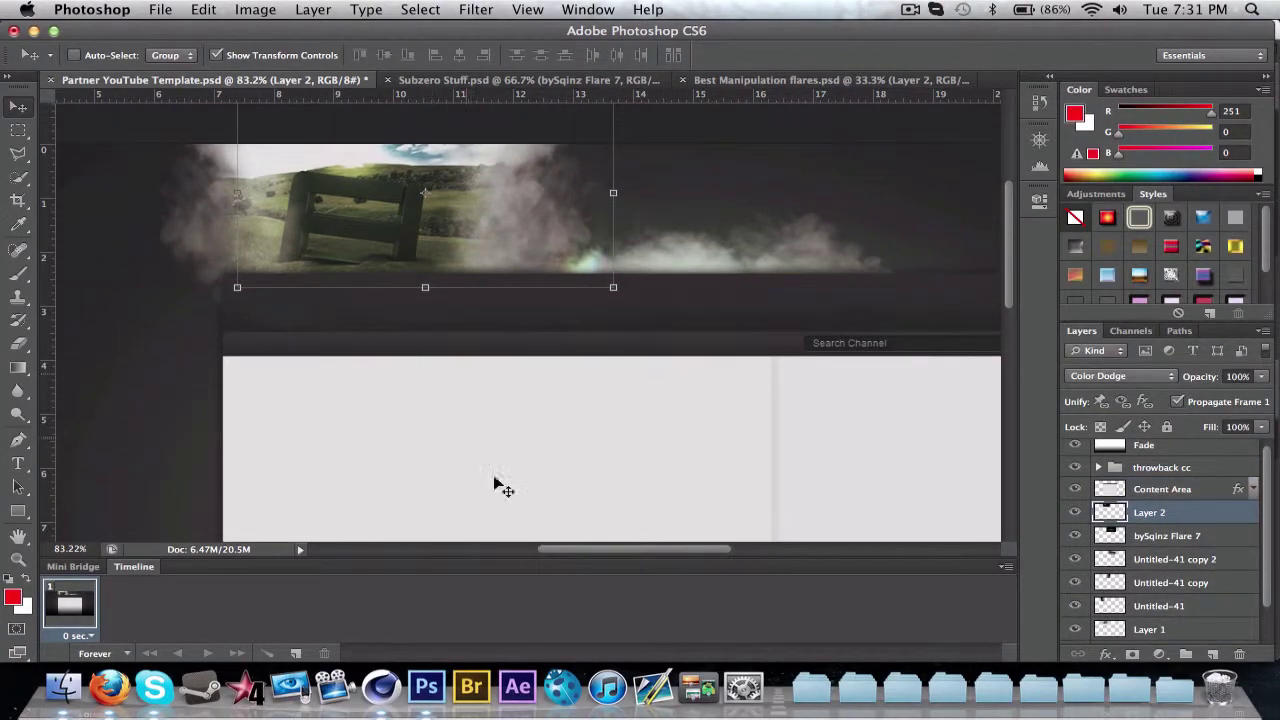
left_click(909, 9)
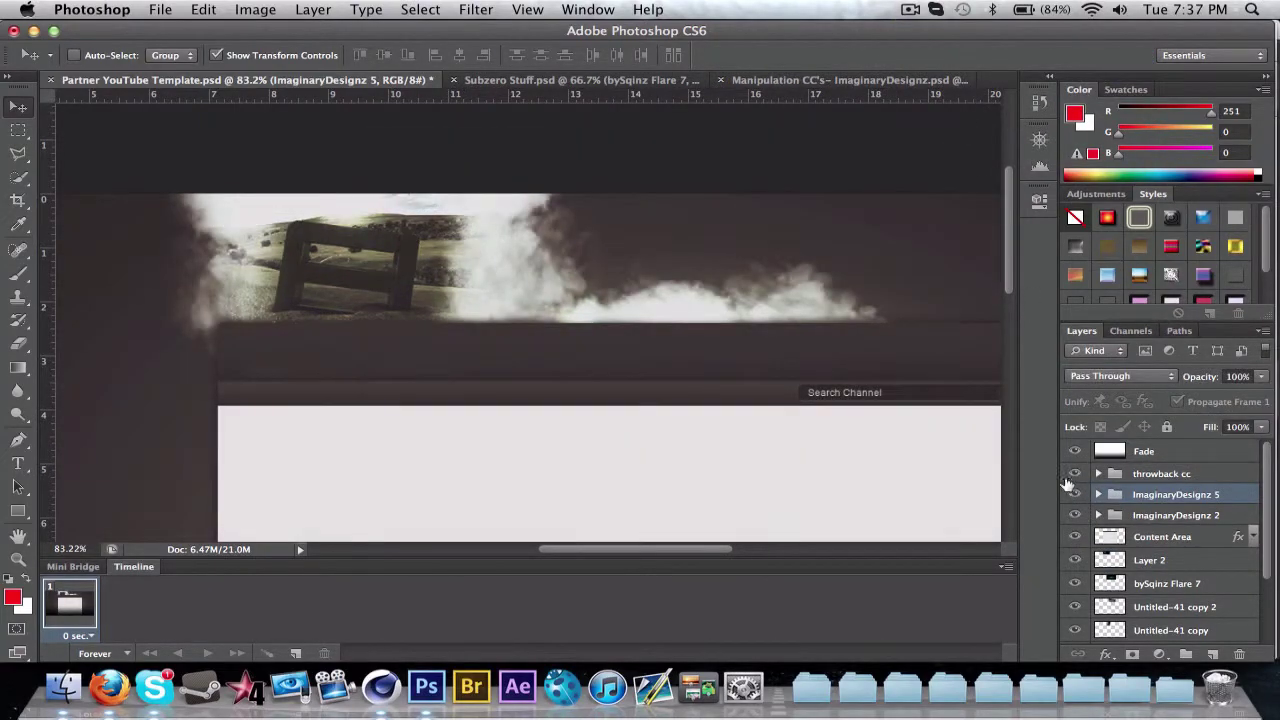
- Close the Manipulation CC's document, then hide and collapse the flares group in Subzero Stuff.psd
left_click(571, 263)
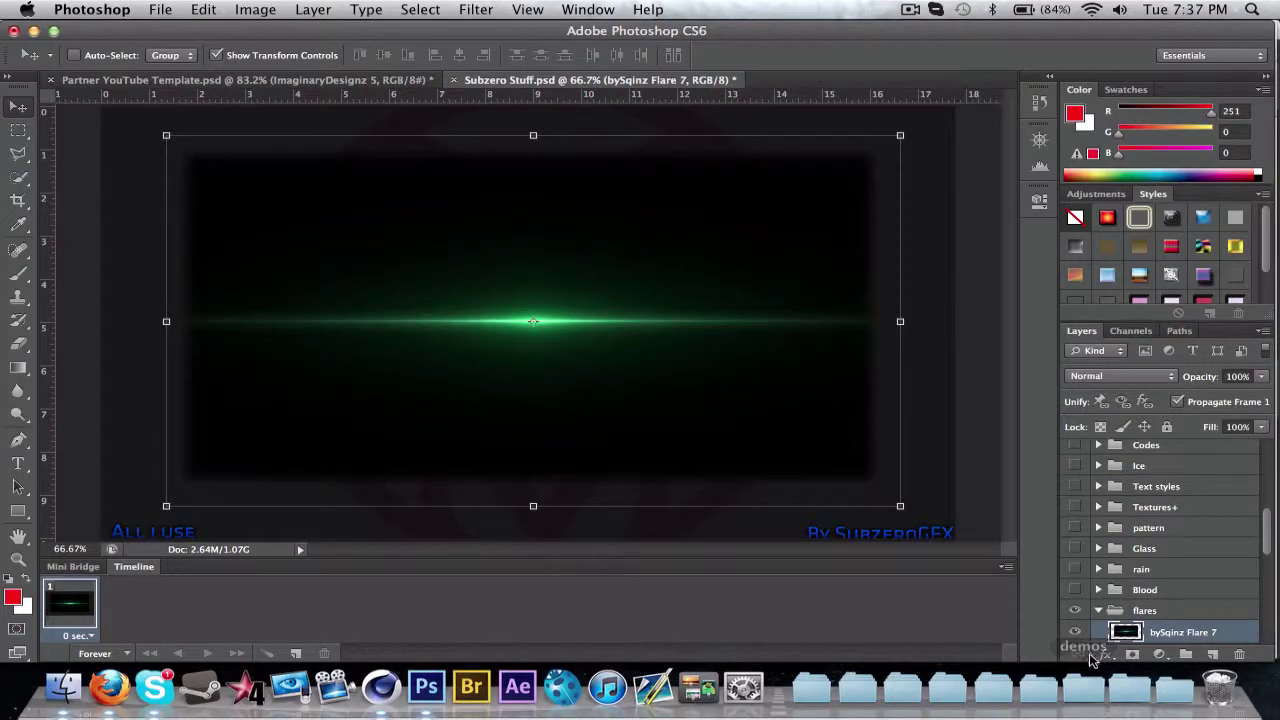
left_click(1075, 610)
double_click(1097, 609)
key("Escape")
- Switch to Firefox and open the EvoGamerzClan YouTube channel to examine its background and link text
left_click(109, 687)
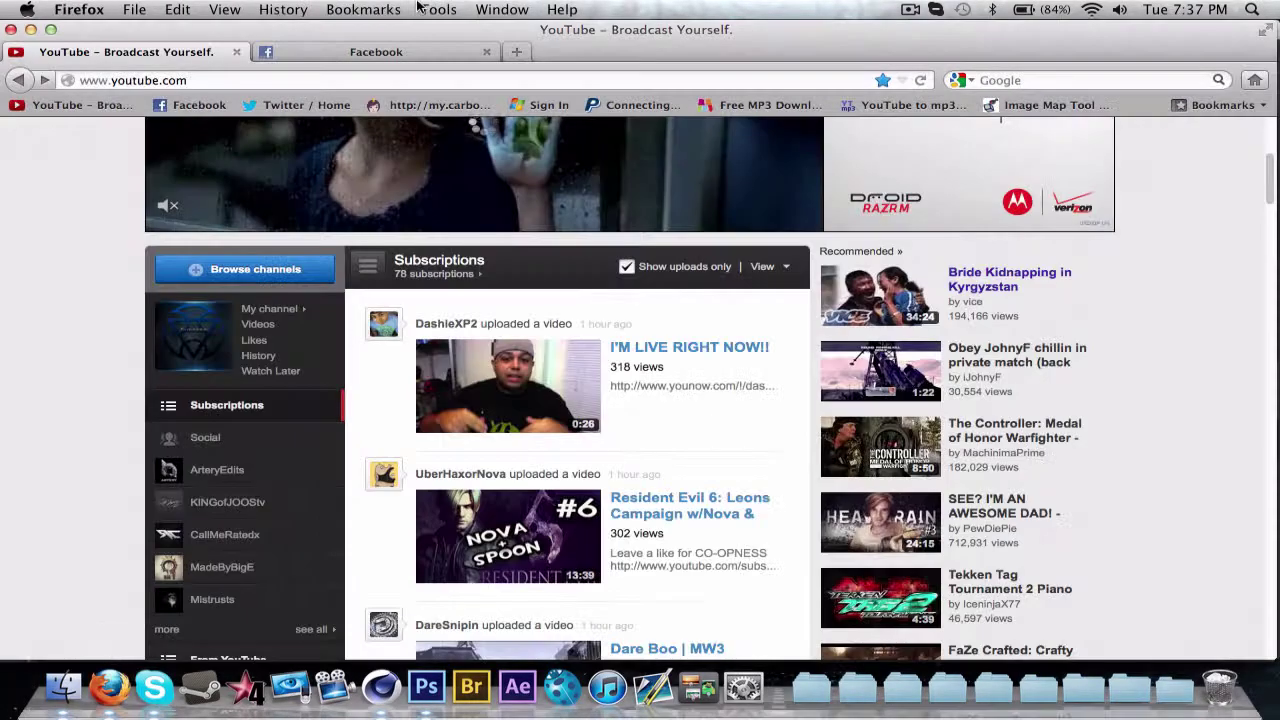
scroll(376, 138, "up", 5)
left_click(1001, 183)
scroll(900, 340, "down", 8)
left_click(883, 553)
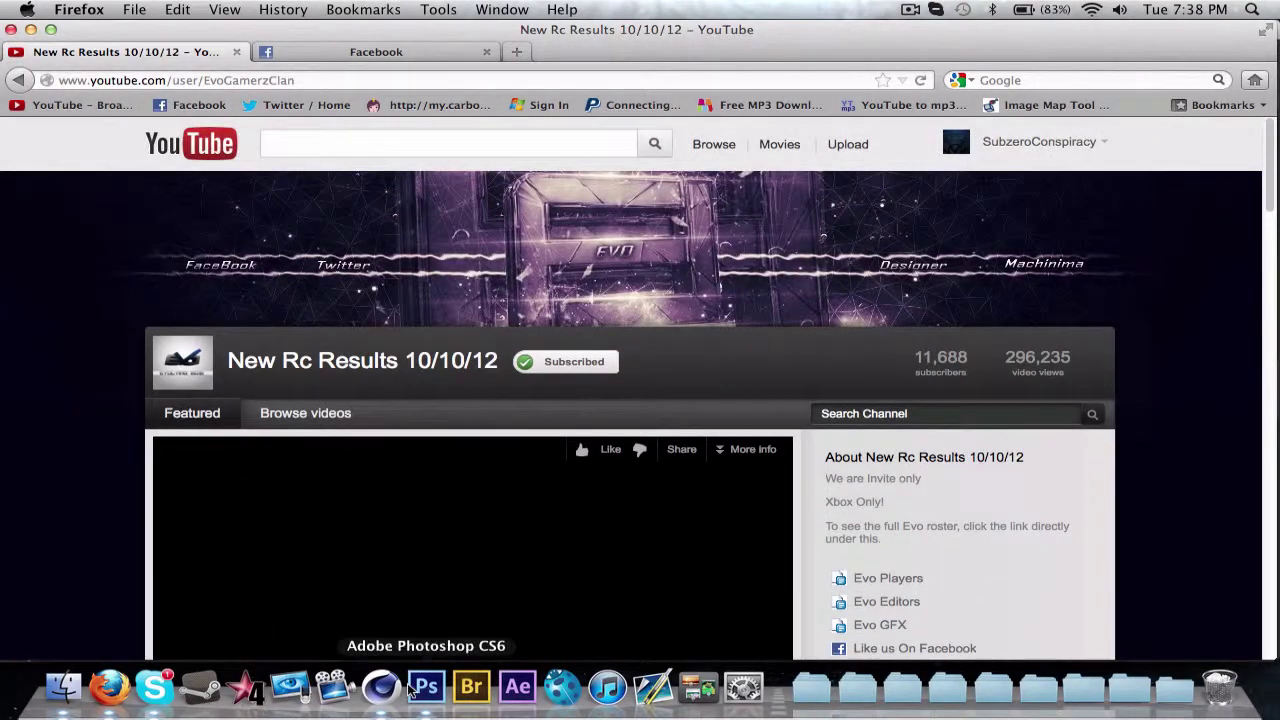
- Return to Photoshop, then show and expand the Text styles group in Subzero Stuff.psd
left_click(412, 690)
scroll(1094, 551, "down", 1)
left_click(1076, 487)
left_click(1076, 487)
left_click(1075, 467)
left_click(1098, 467)
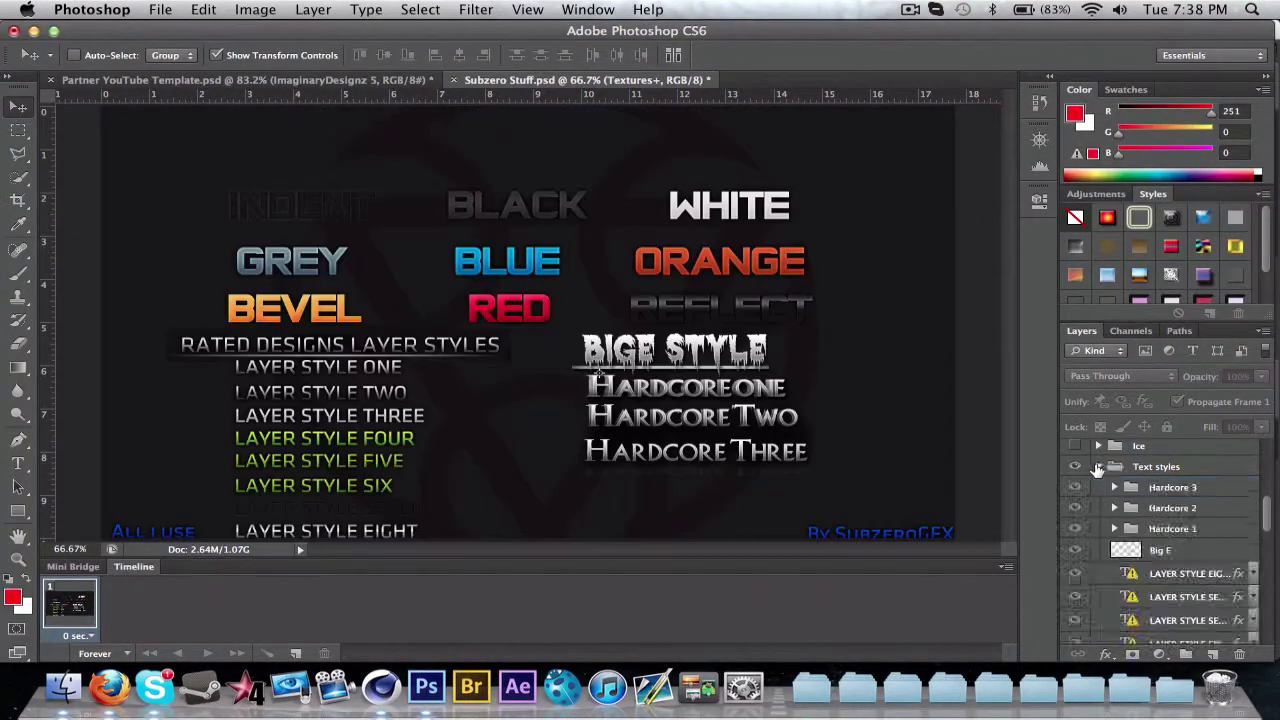
- Copy the Hardcore 3 text style into the banner right of the render and move its group lower in the layer stack
scroll(1098, 480, "down", 1)
left_click(1165, 488)
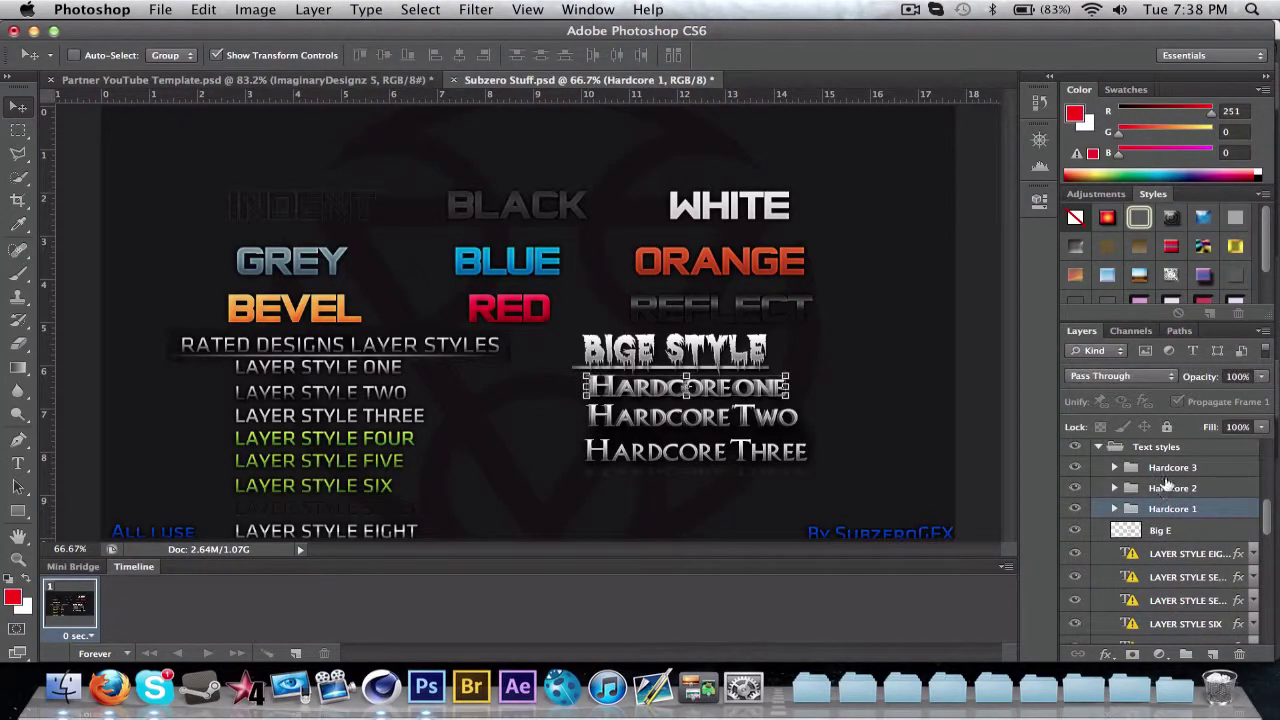
left_click_drag(618, 449, 530, 222)
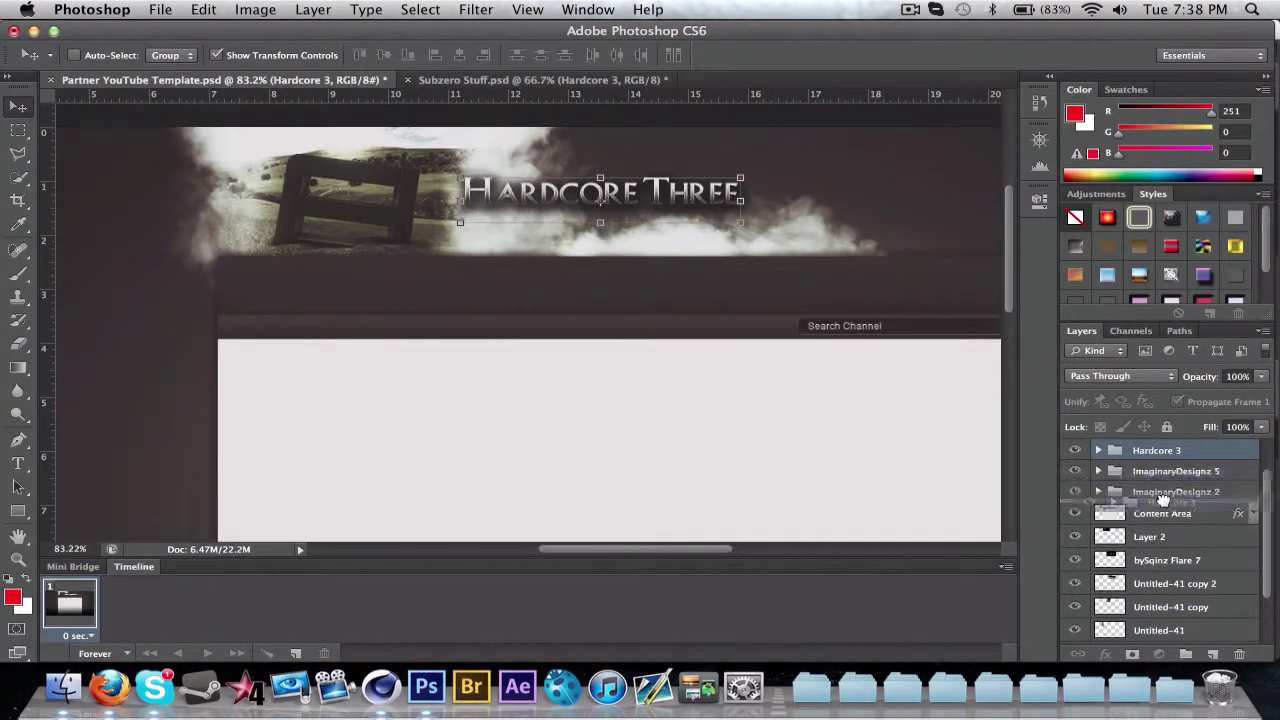
left_click_drag(1148, 617, 1150, 621)
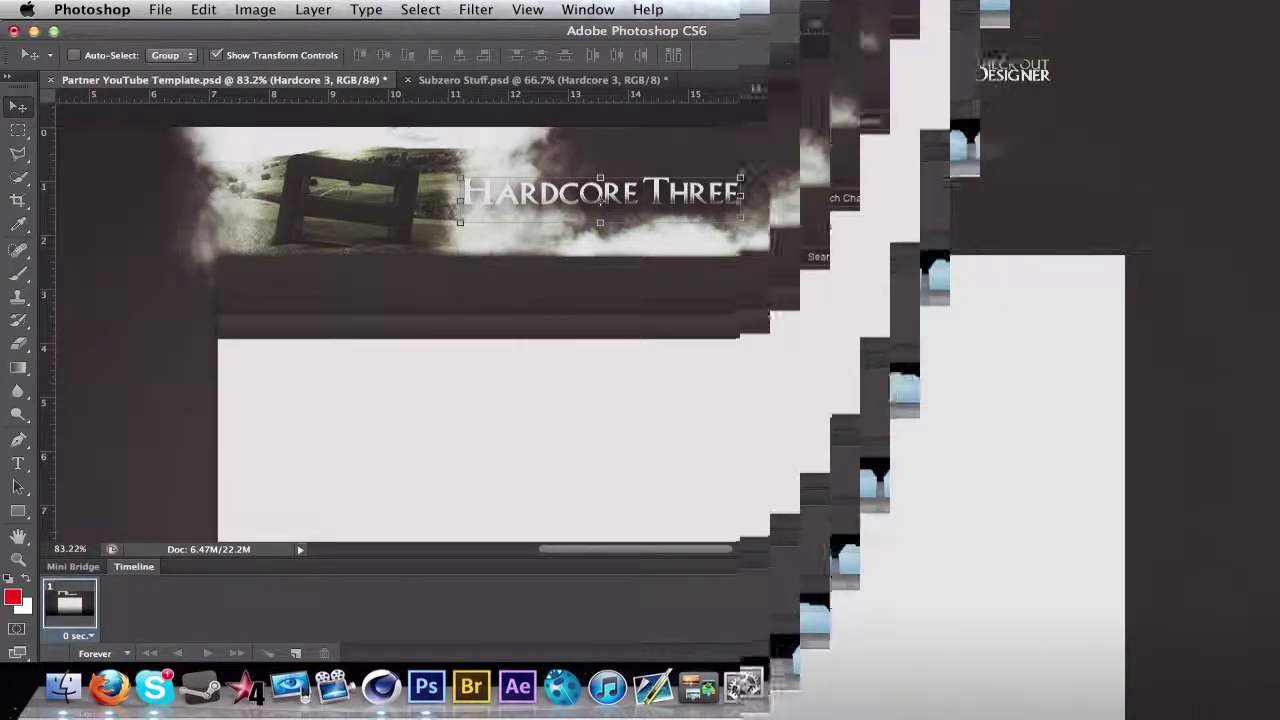